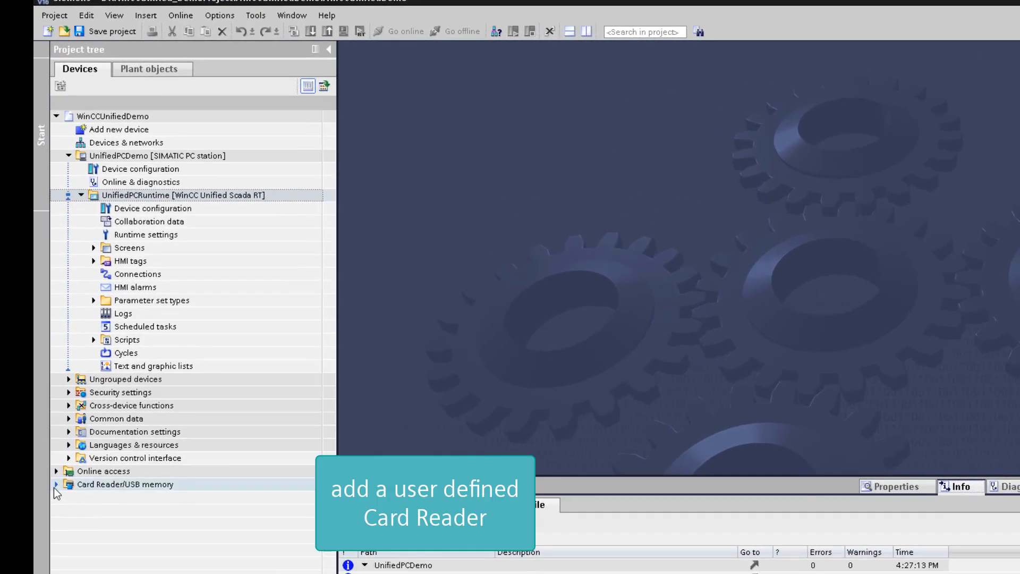
# Step: Add a user-defined card reader that targets a new folder named OfflineTransfer on drive Data (D:)
pyautogui.click(55, 485)
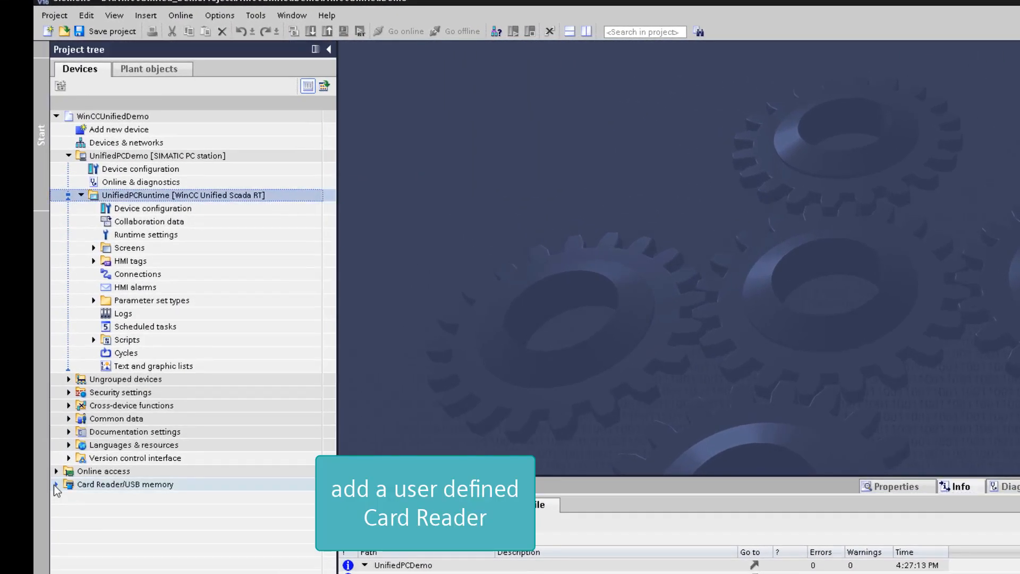
pyautogui.click(54, 484)
pyautogui.click(110, 499)
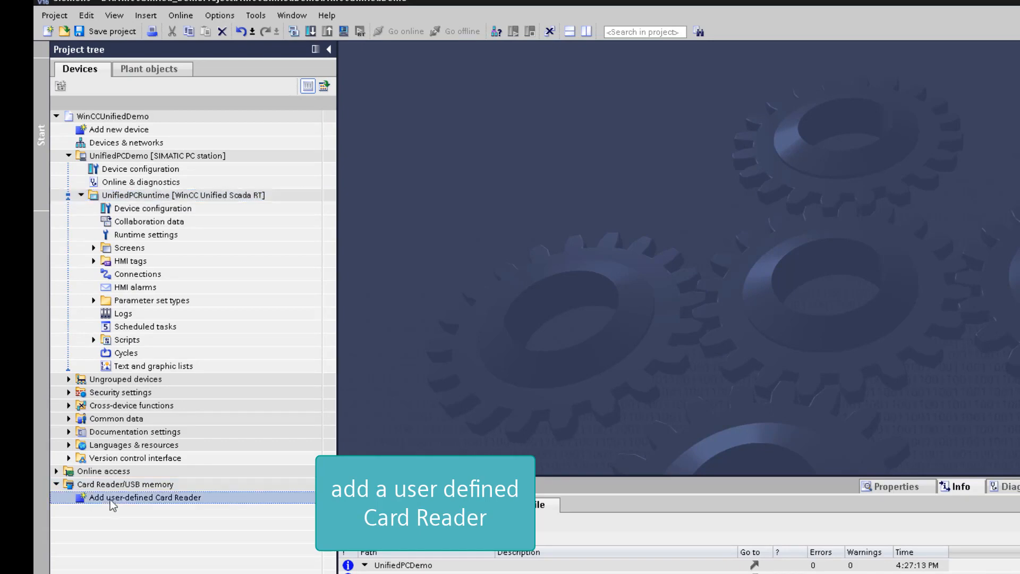
pyautogui.doubleClick(110, 500)
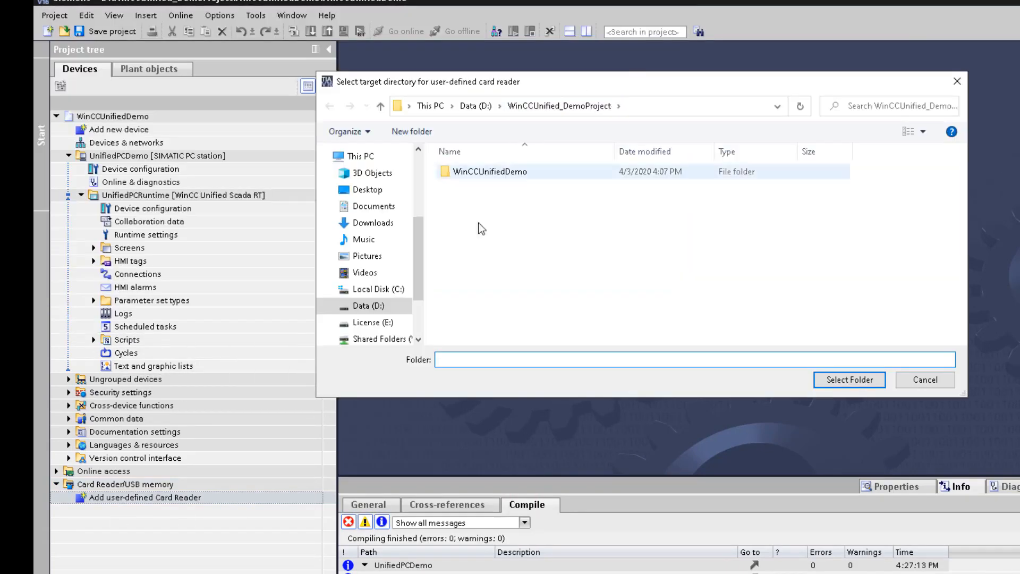
pyautogui.click(379, 308)
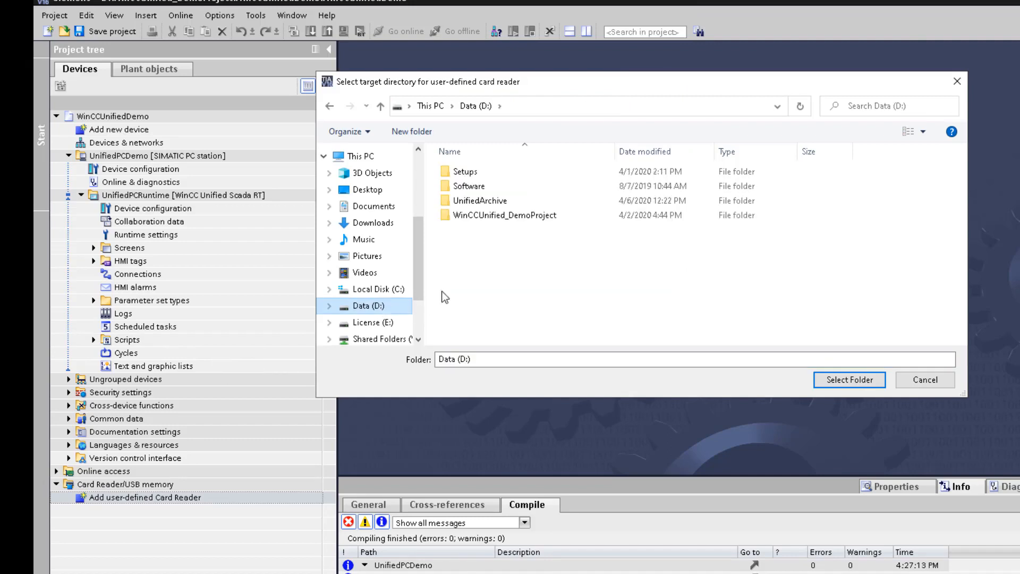
pyautogui.click(436, 132)
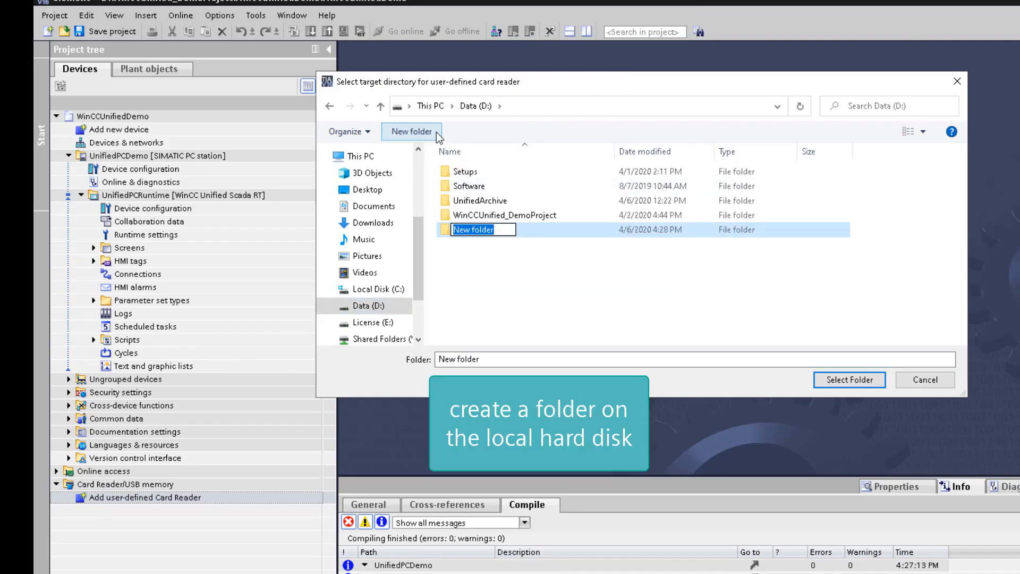
pyautogui.write('Offli')
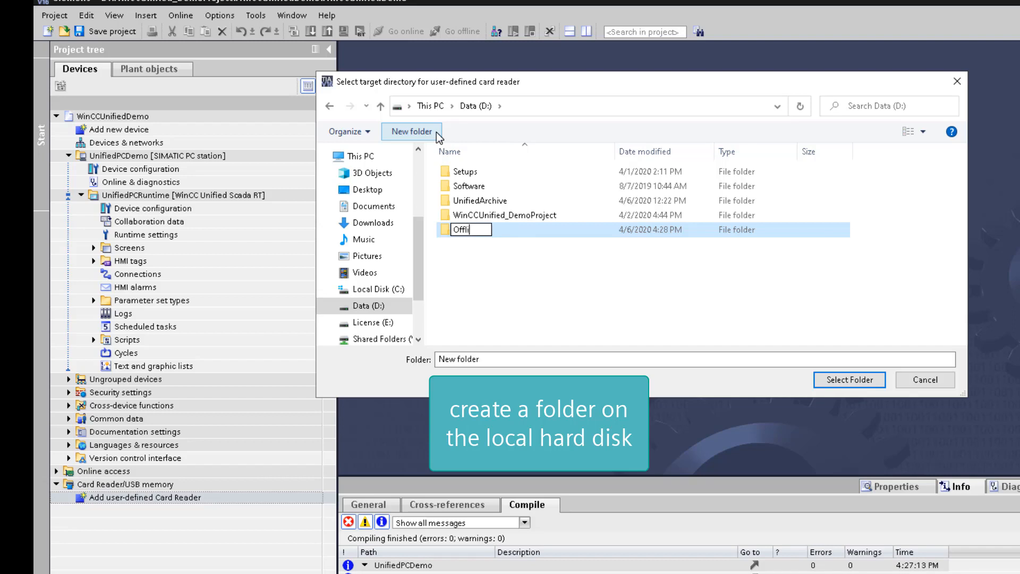
pyautogui.write('neTransfer')
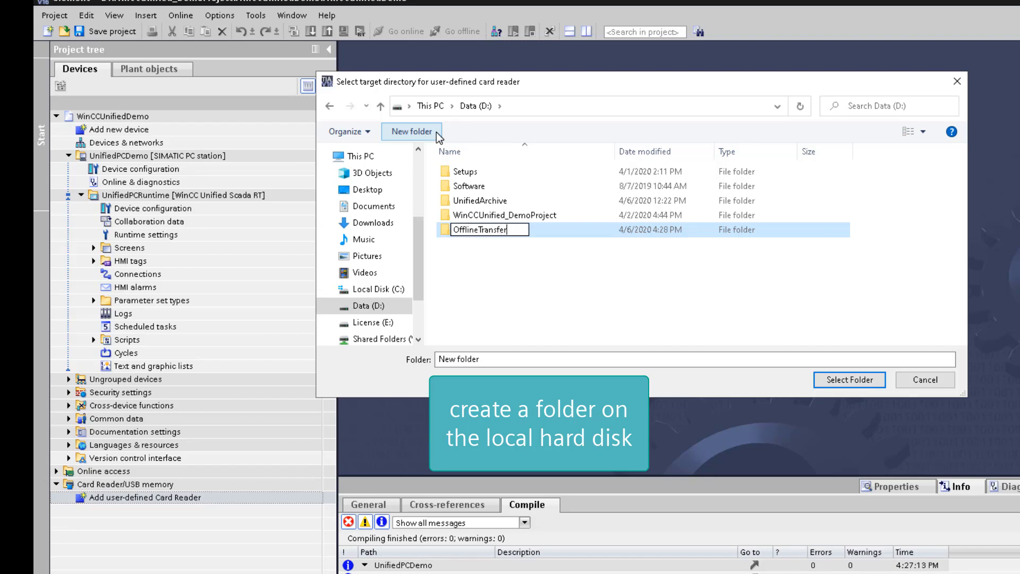
pyautogui.press('Return')
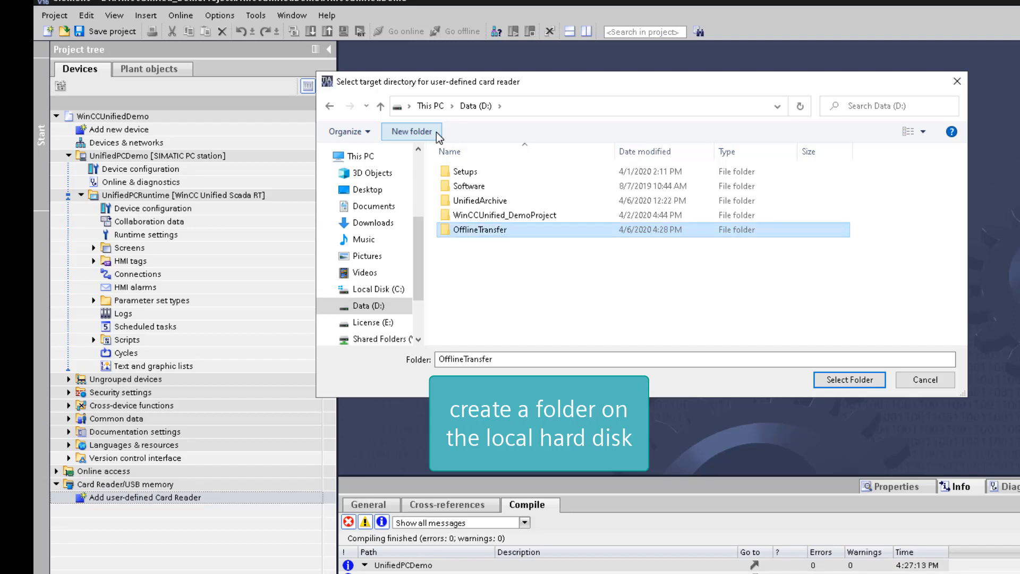
pyautogui.doubleClick(484, 231)
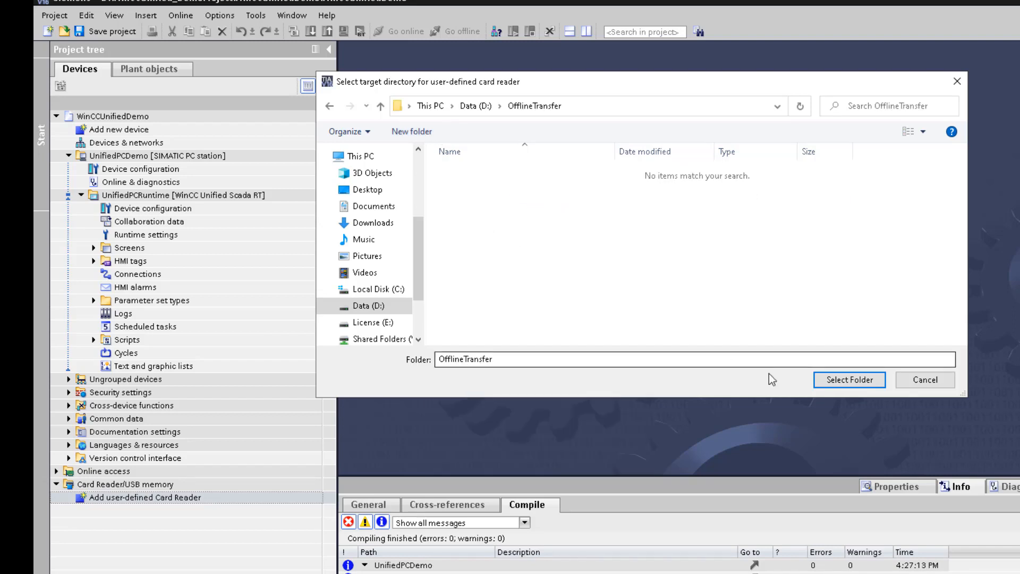
pyautogui.click(827, 380)
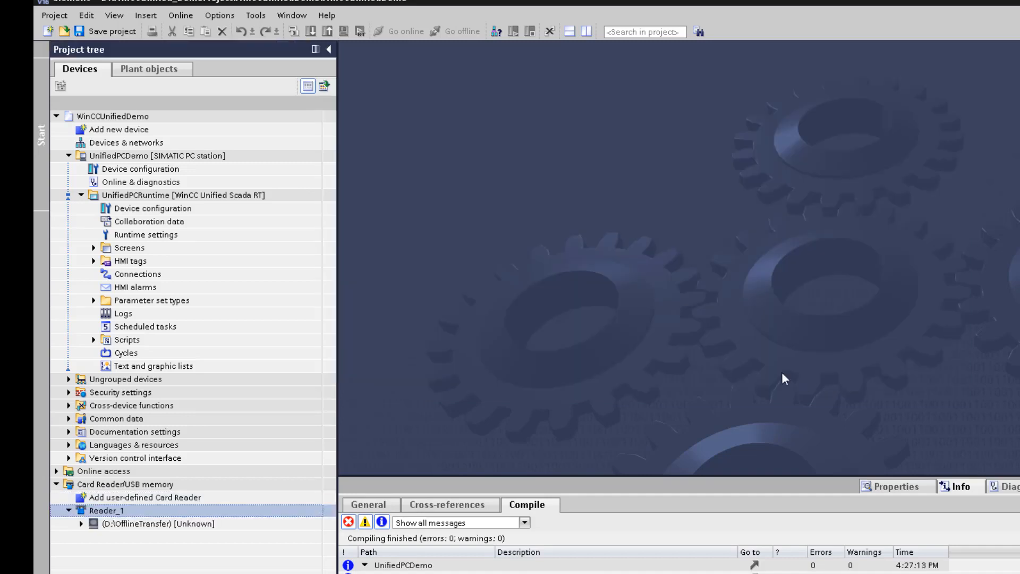
# Step: Load the UnifiedPCRuntime device onto the D:\OfflineTransfer card of the new card reader as a full download
pyautogui.click(80, 524)
pyautogui.click(102, 525)
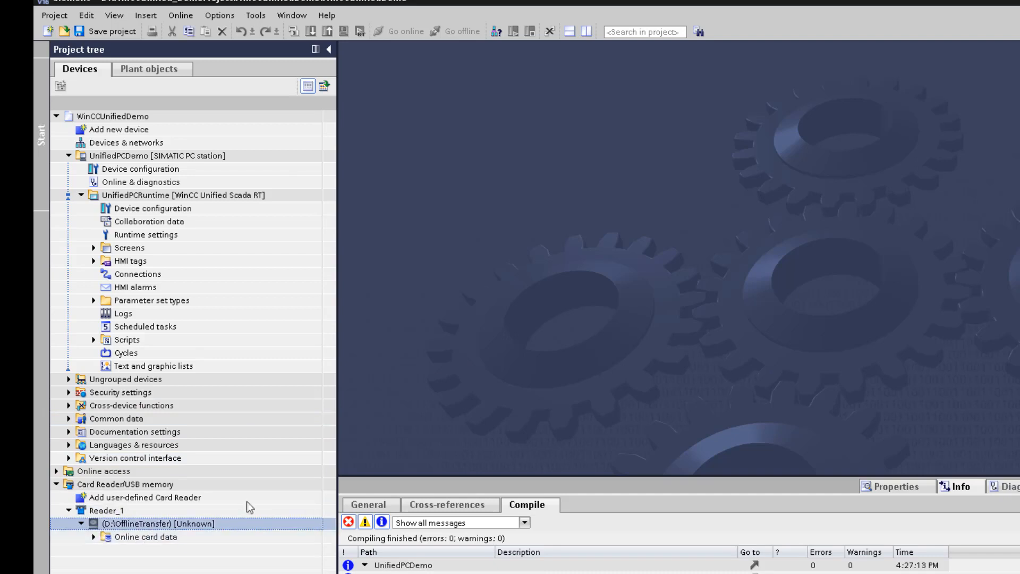
pyautogui.click(205, 195)
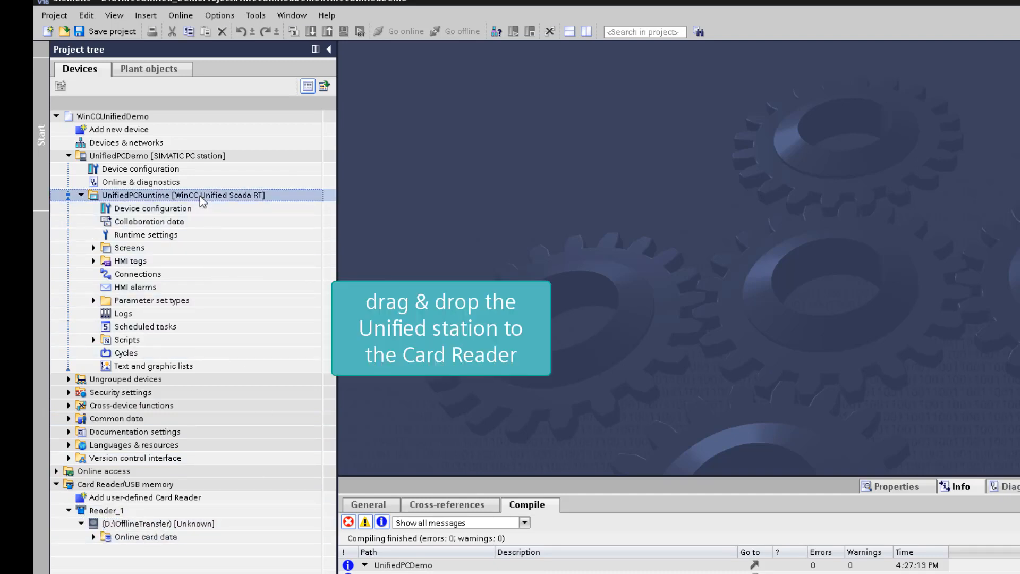
pyautogui.moveTo(261, 201); pyautogui.dragTo(209, 526)
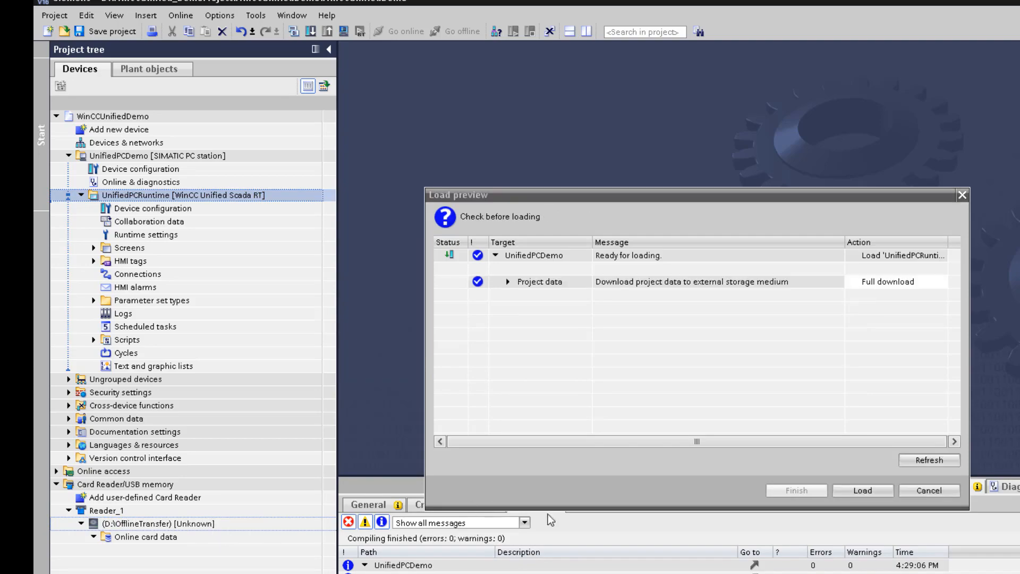
pyautogui.click(862, 490)
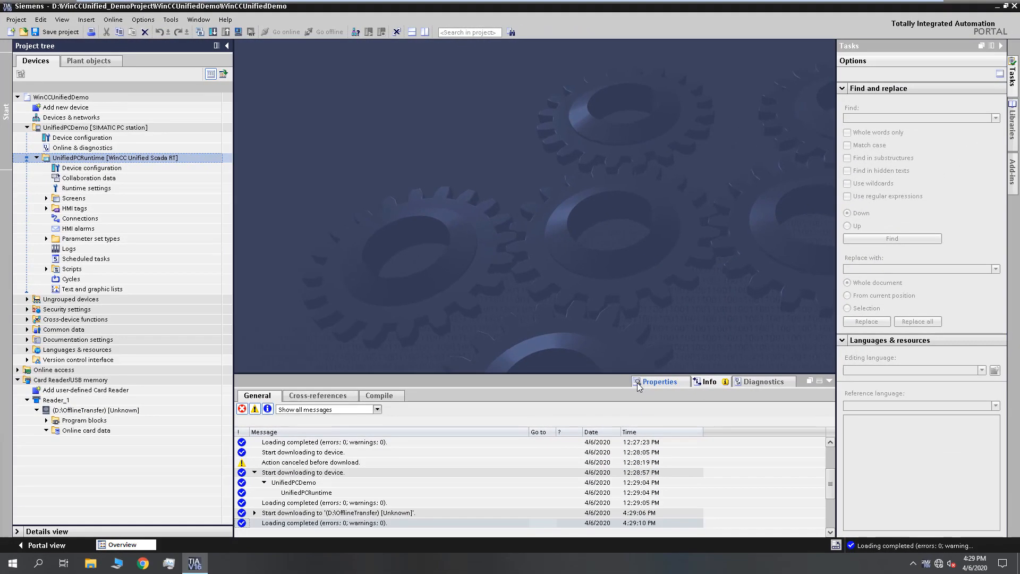
# Step: Switch to File Explorer and examine the full name of the archive generated in D:\OfflineTransfer\Simatic.HMI\RT_Projects
pyautogui.click(997, 6)
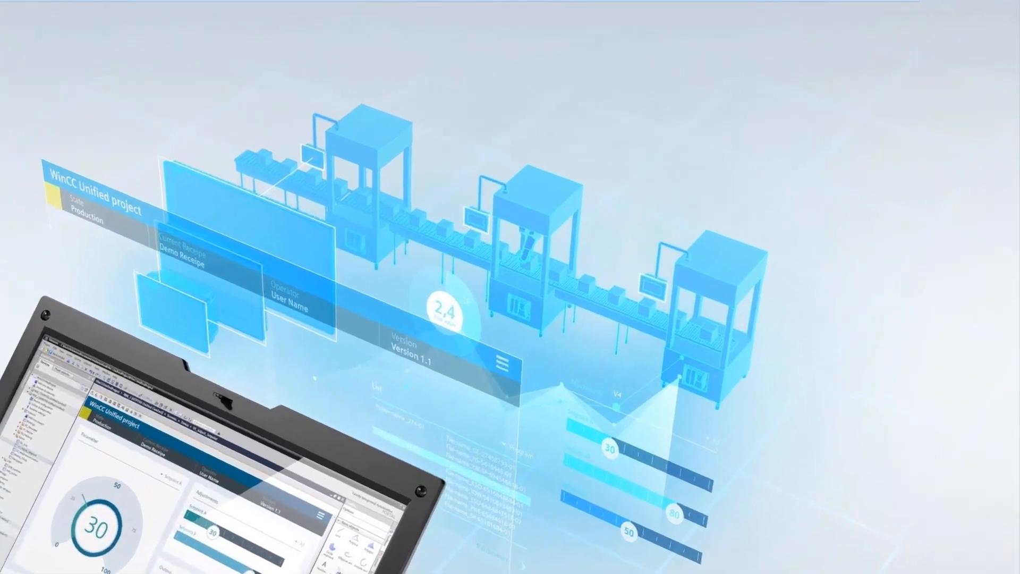
pyautogui.click(95, 564)
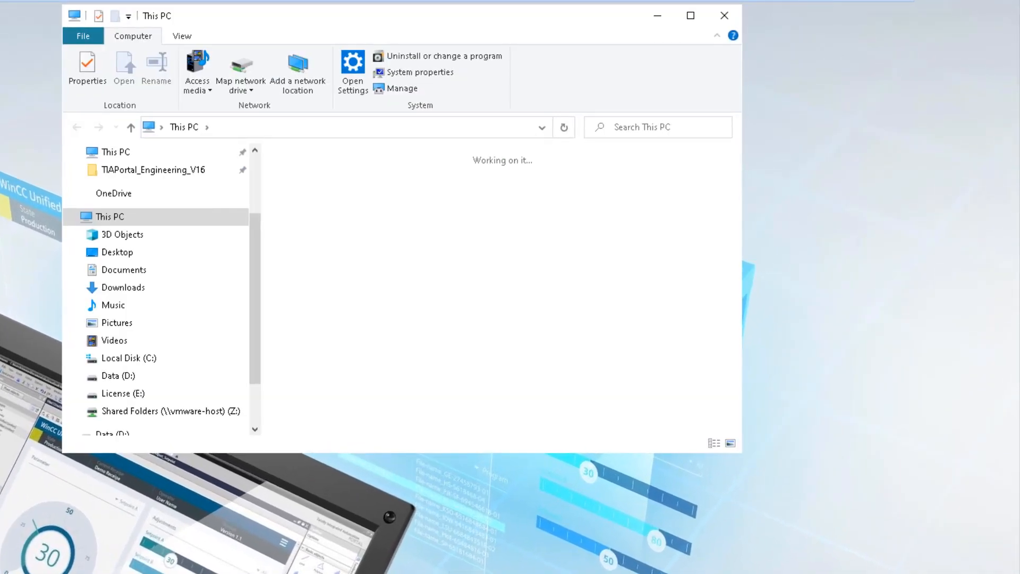
pyautogui.click(564, 380)
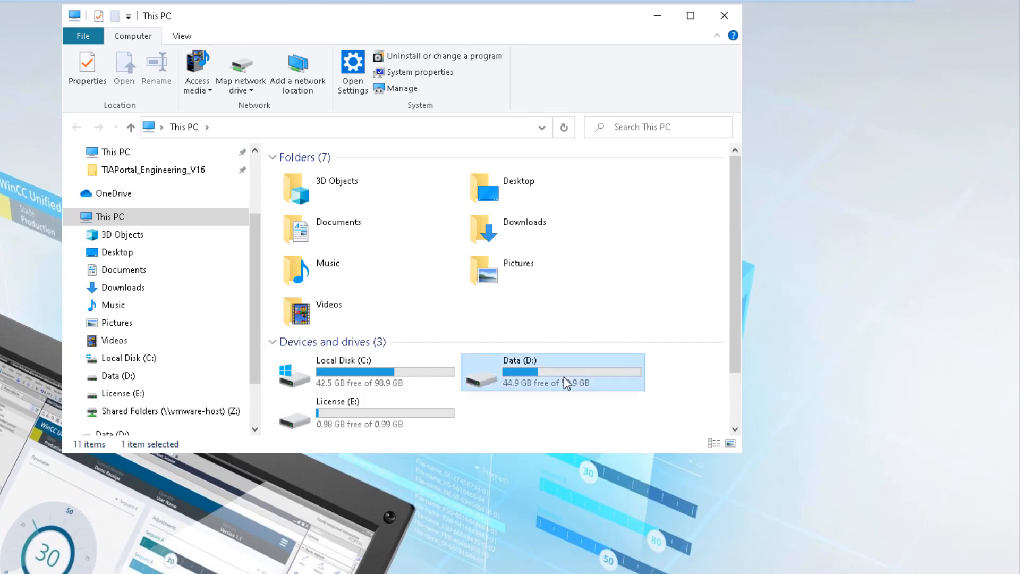
pyautogui.doubleClick(564, 378)
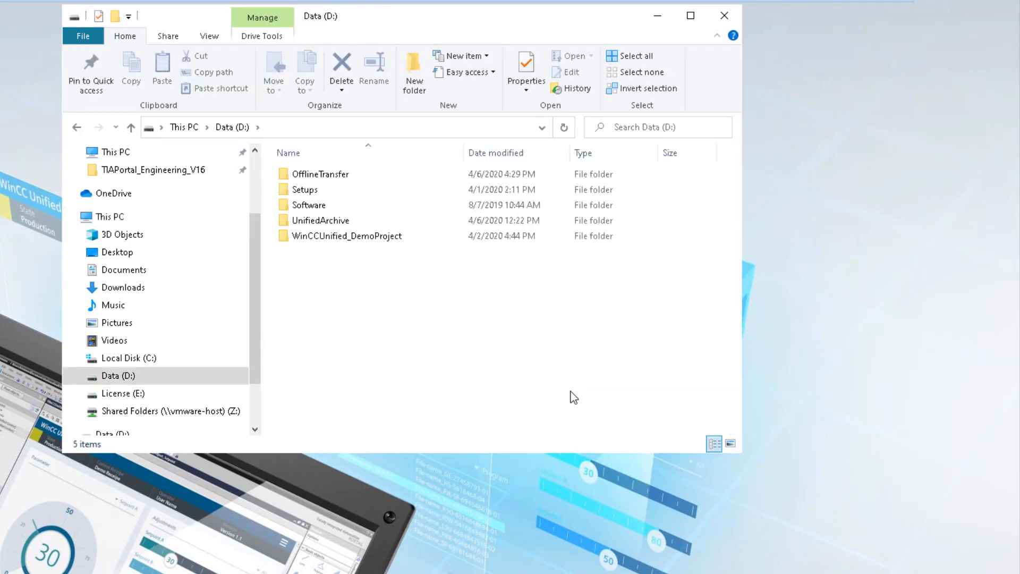
pyautogui.doubleClick(333, 180)
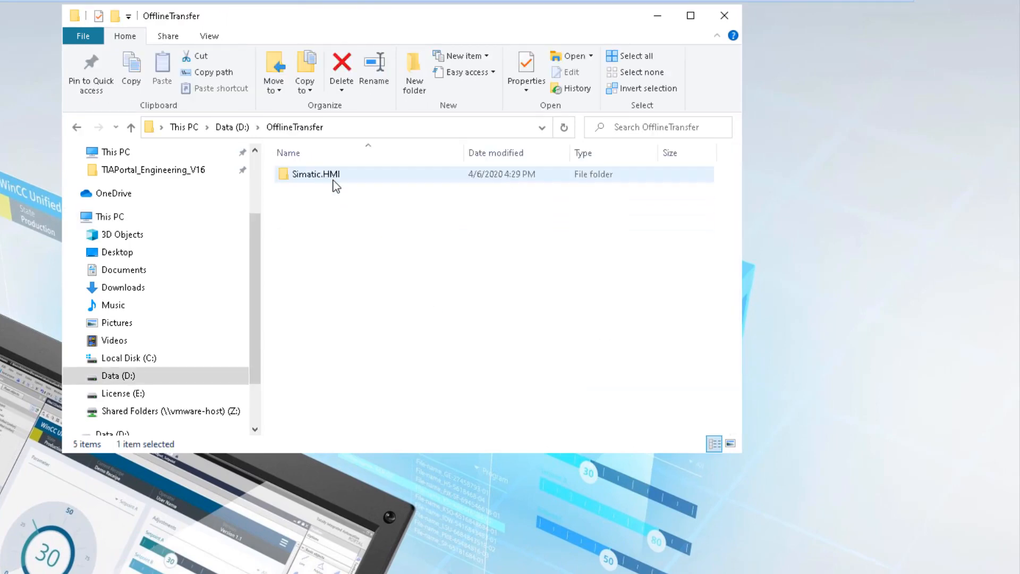
pyautogui.doubleClick(333, 180)
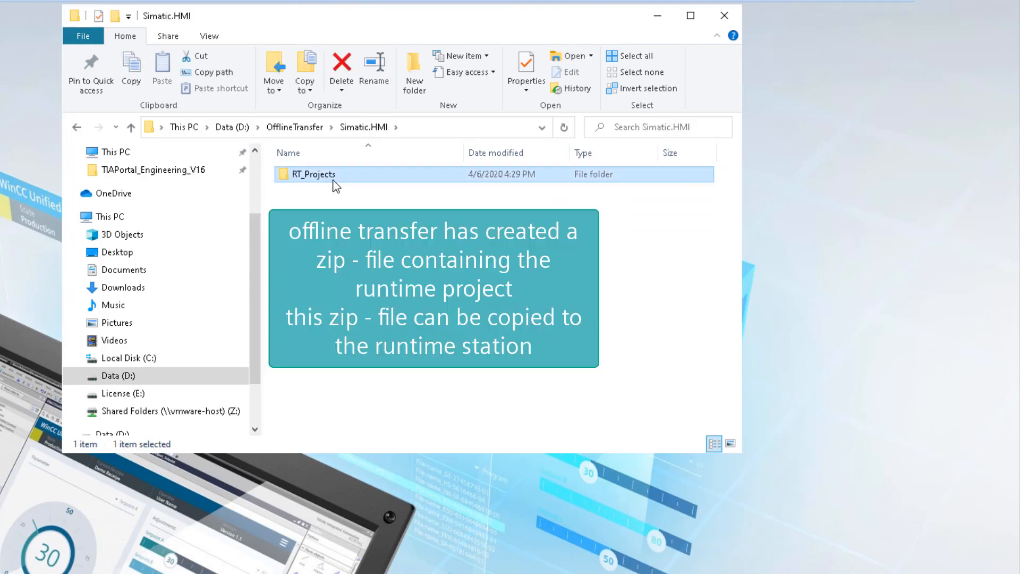
pyautogui.doubleClick(334, 181)
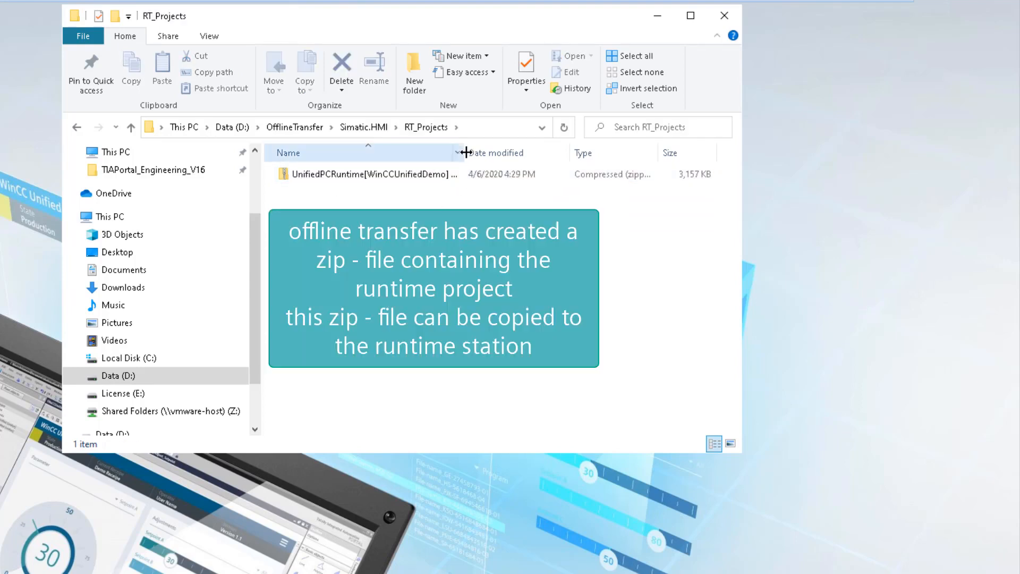
pyautogui.moveTo(464, 152); pyautogui.dragTo(659, 156)
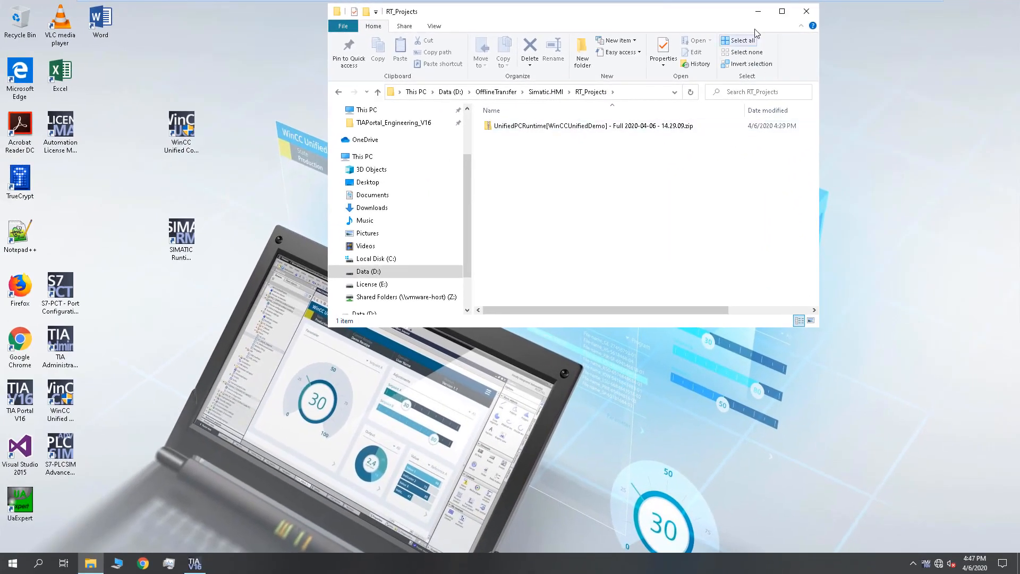
pyautogui.click(709, 14)
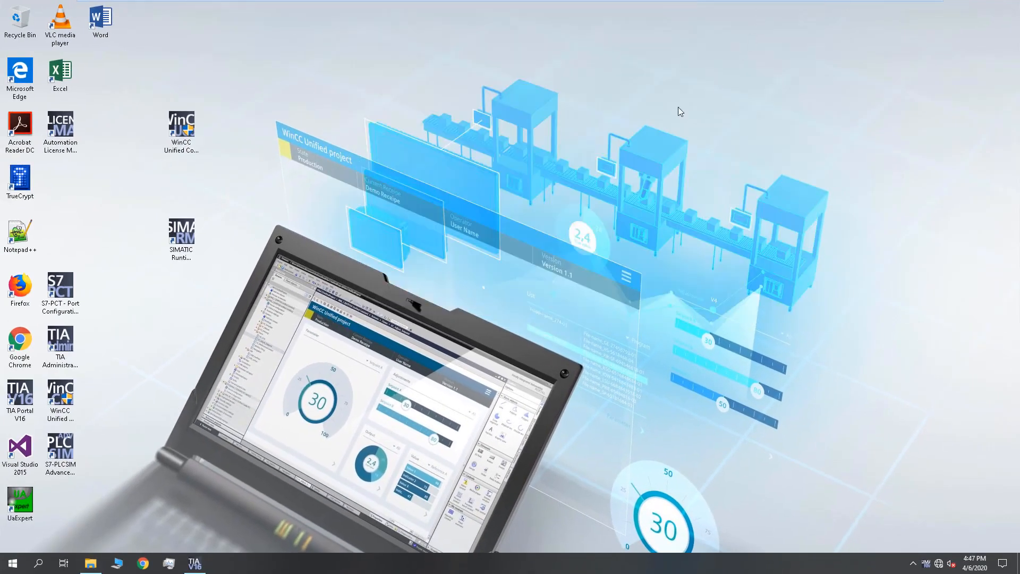
# Step: In SIMATIC Runtime Manager, start adding a project from UnifiedPCRuntime[WinCCUnifiedDemo] - Full 2020-04-06 - 14.29.09.zip in D:\OfflineTransfer\Simatic.HMI\RT_Projects
pyautogui.click(193, 230)
pyautogui.doubleClick(192, 229)
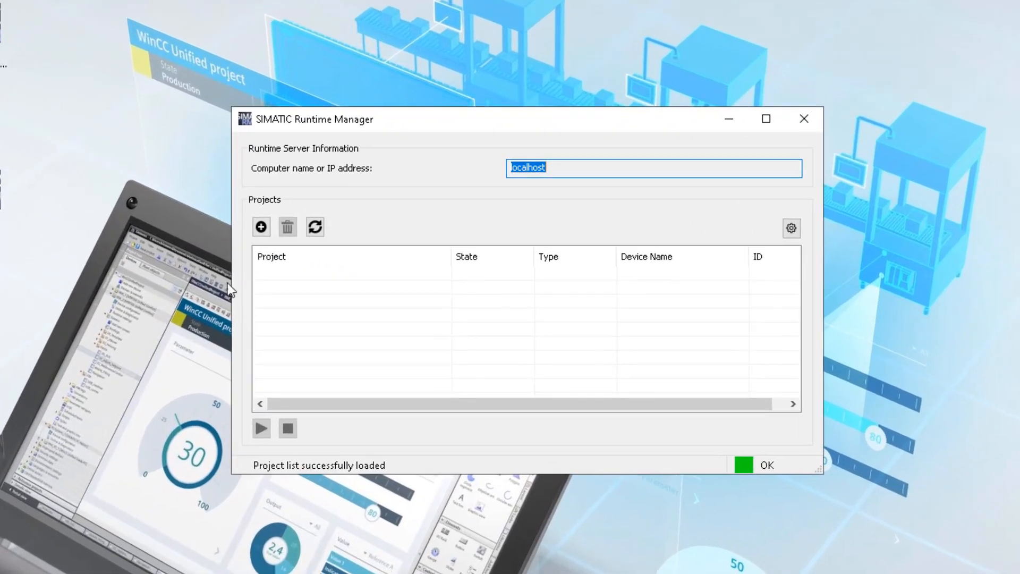
pyautogui.click(261, 227)
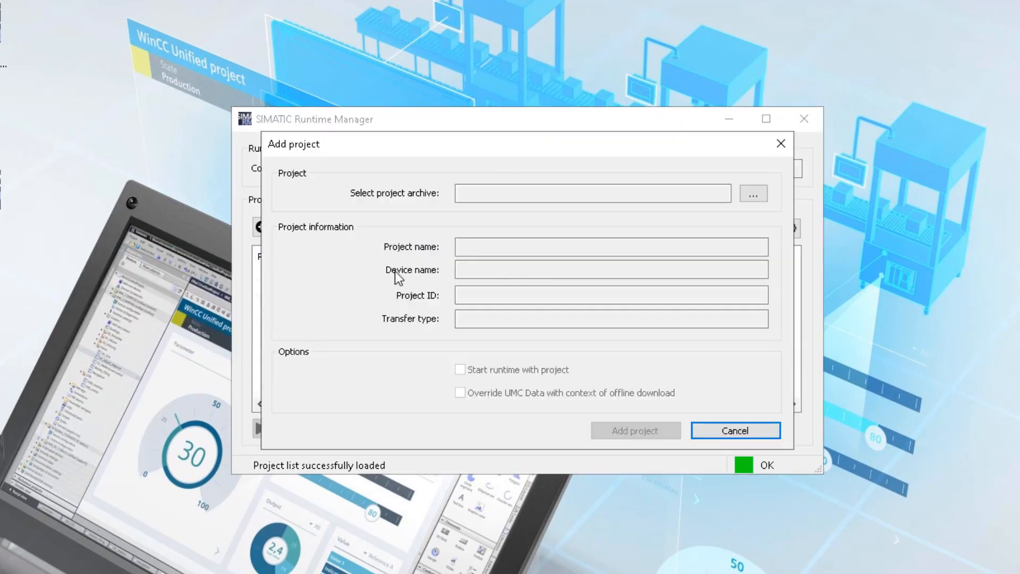
pyautogui.click(762, 196)
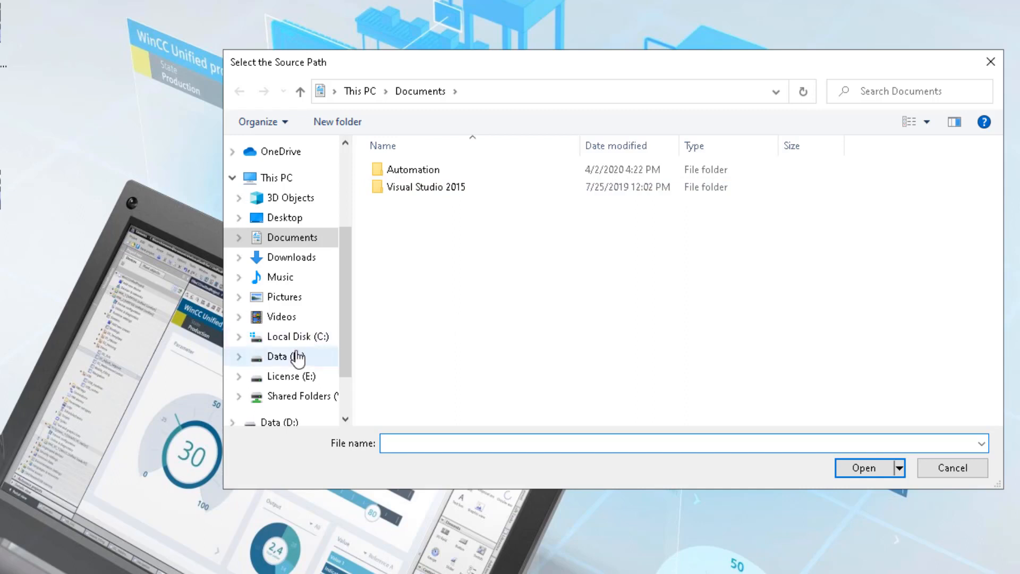
pyautogui.click(294, 356)
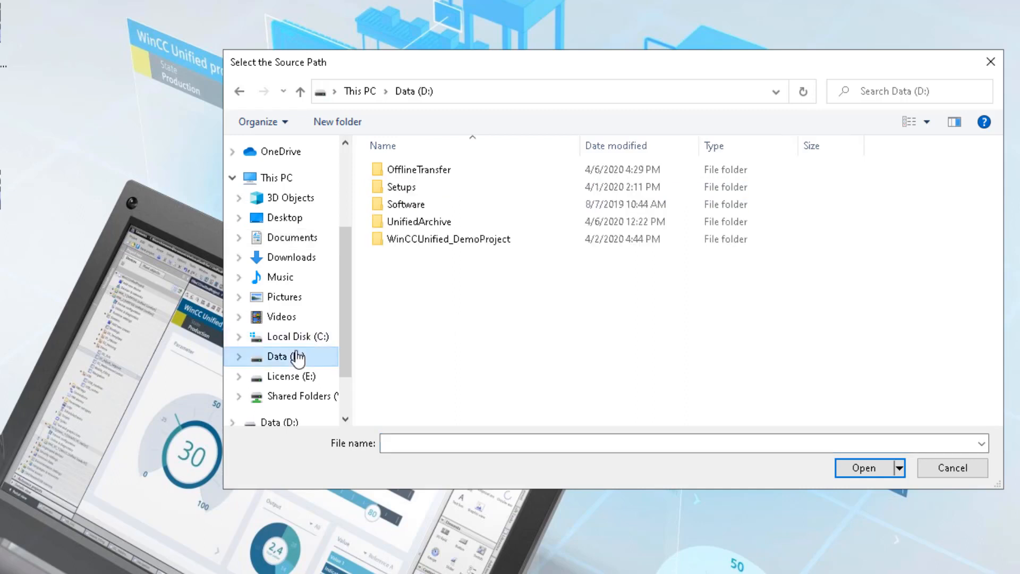
pyautogui.doubleClick(424, 175)
pyautogui.doubleClick(425, 175)
pyautogui.doubleClick(425, 175)
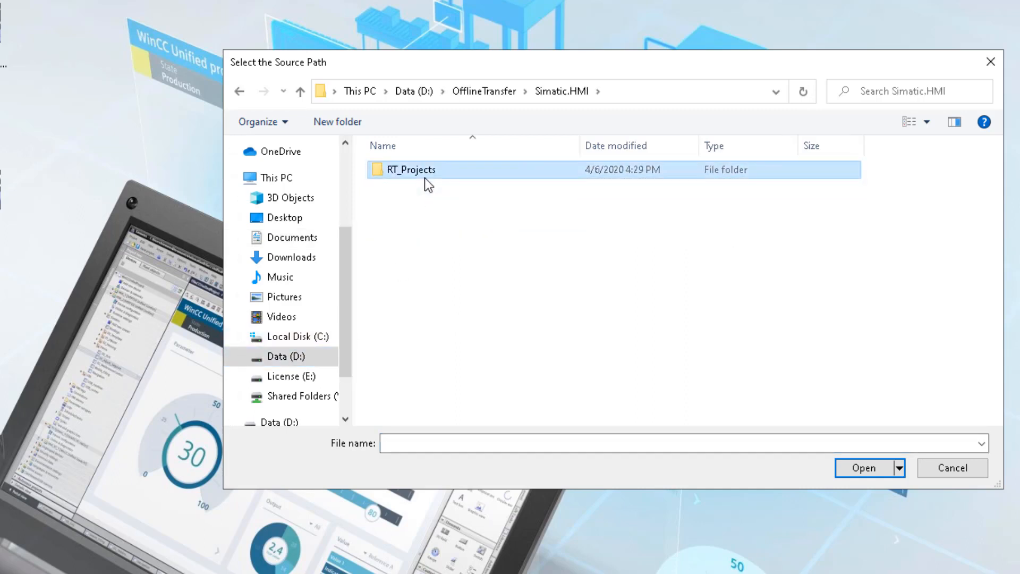
pyautogui.click(549, 169)
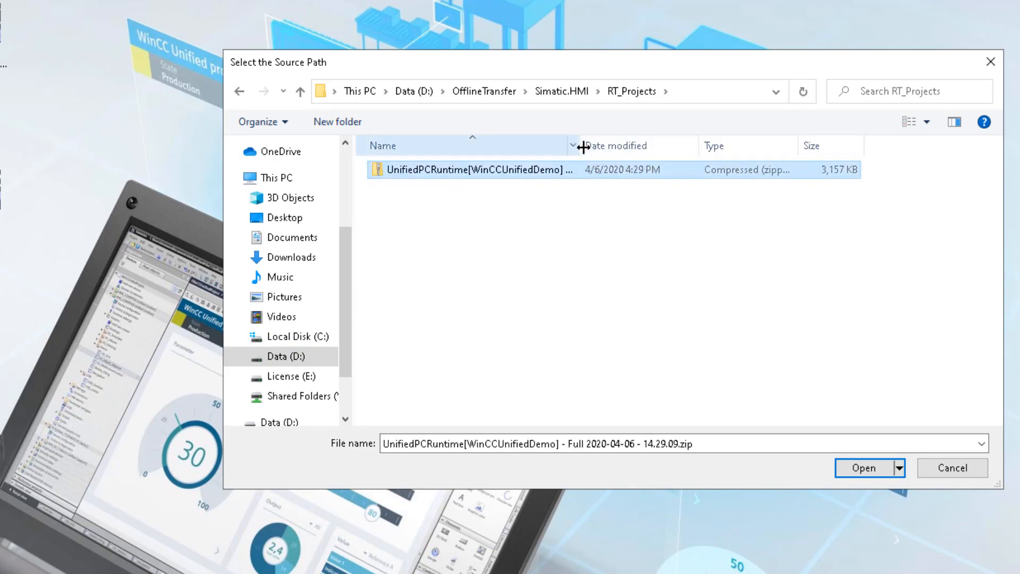
pyautogui.moveTo(580, 141); pyautogui.dragTo(742, 163)
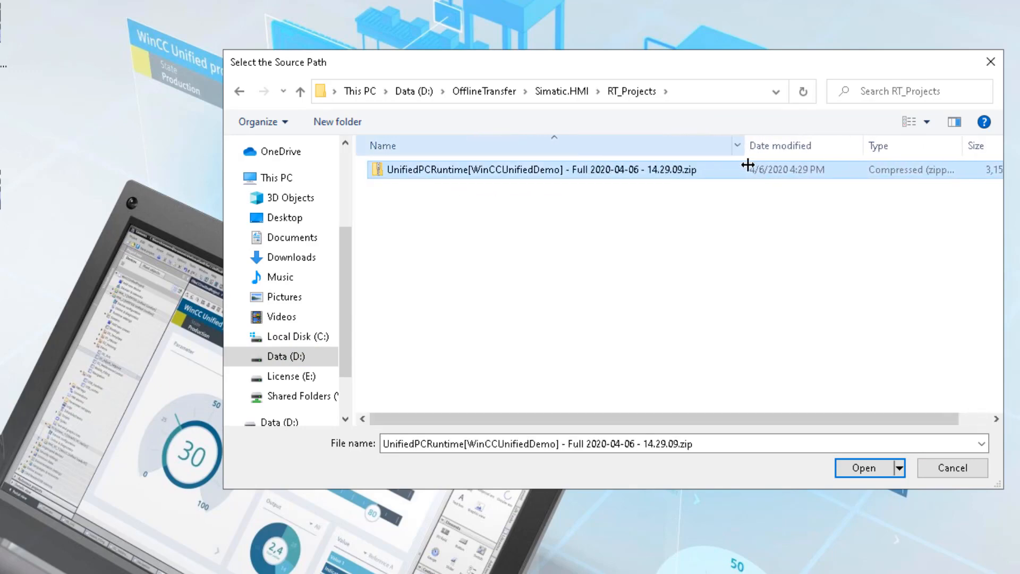
pyautogui.click(853, 468)
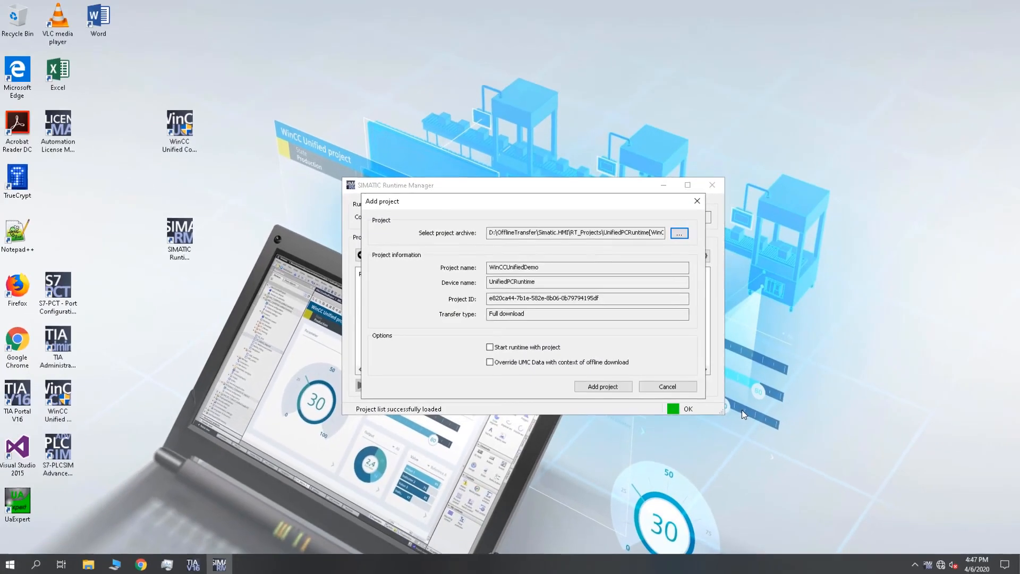
# Step: Show TIA Portal behind the Add project dialog to compare the project and device names with the project tree
pyautogui.moveTo(565, 206); pyautogui.dragTo(734, 204)
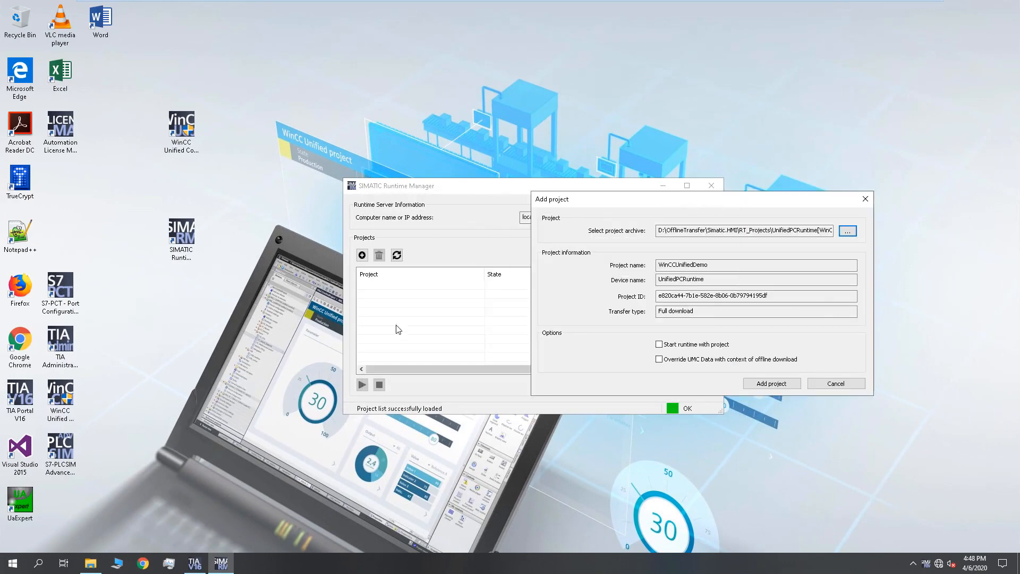
pyautogui.click(195, 562)
pyautogui.click(220, 564)
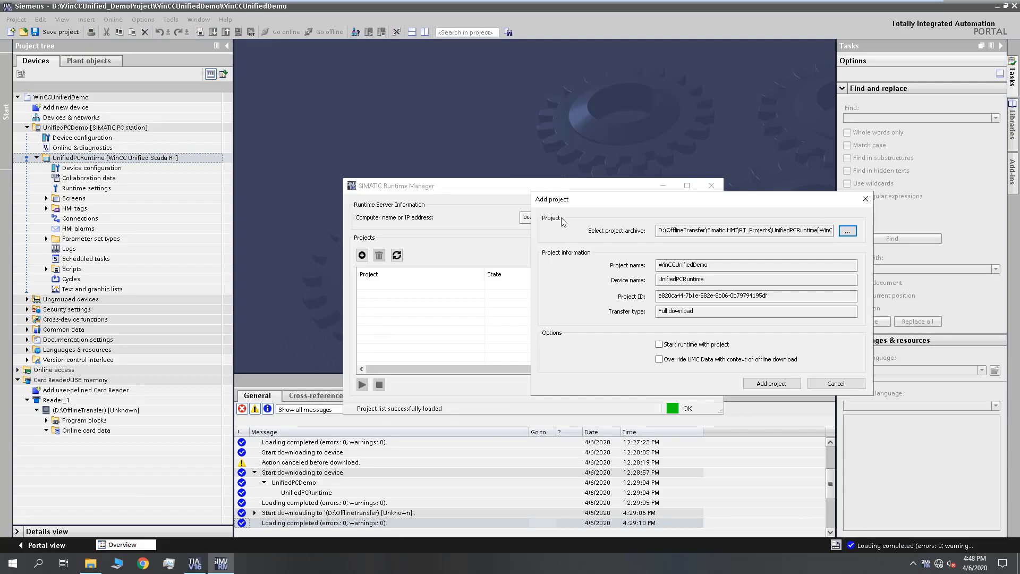
pyautogui.moveTo(570, 199); pyautogui.dragTo(382, 187)
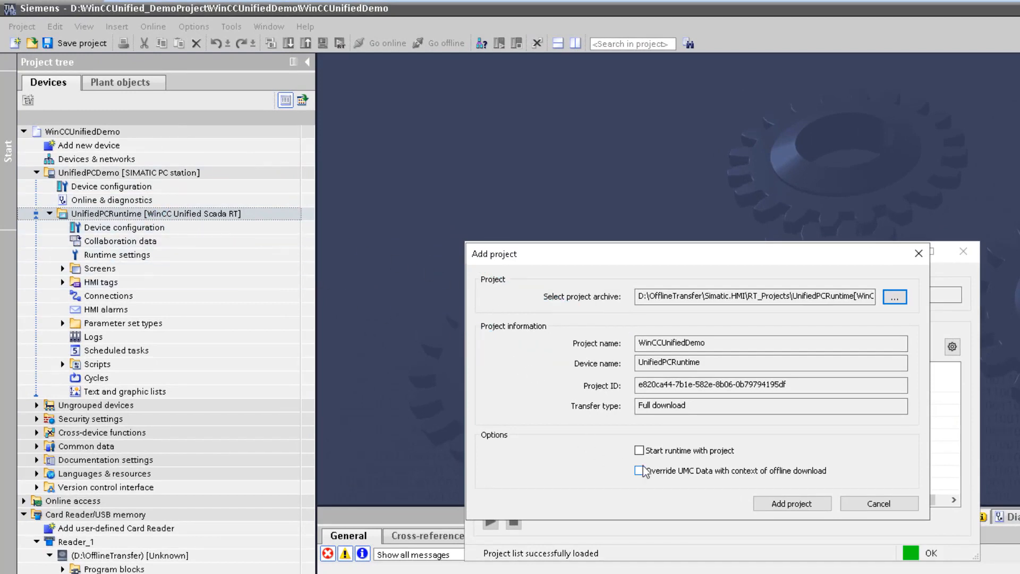
# Step: Add the selected full-download project with runtime start enabled and clear TIA Portal from the desktop
pyautogui.click(639, 451)
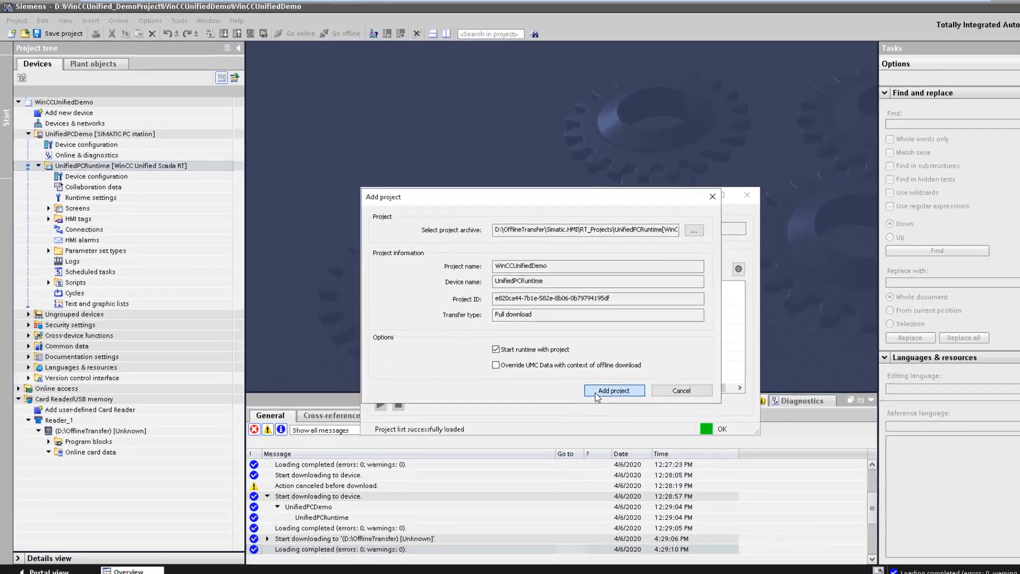
pyautogui.click(768, 507)
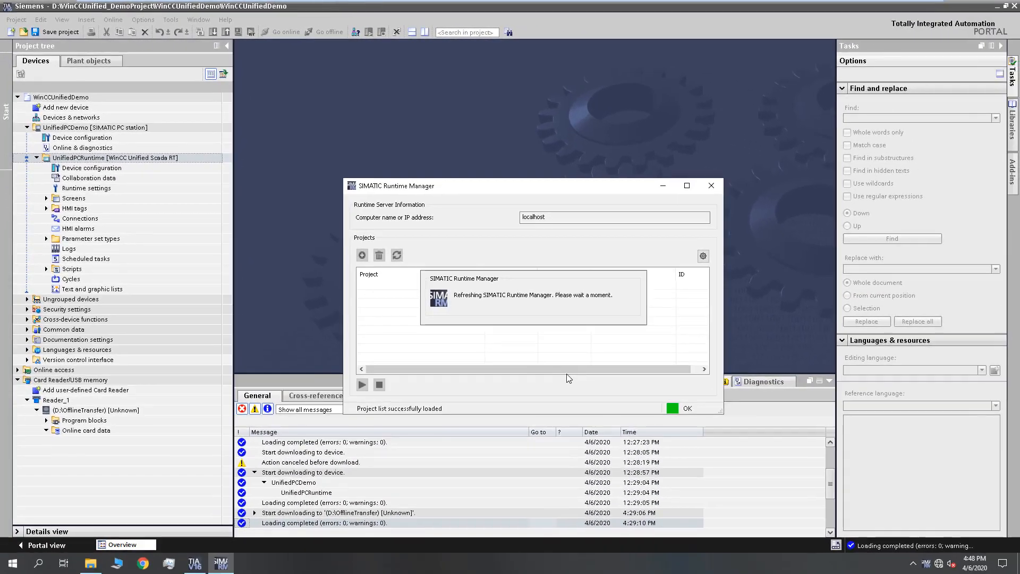
pyautogui.click(997, 7)
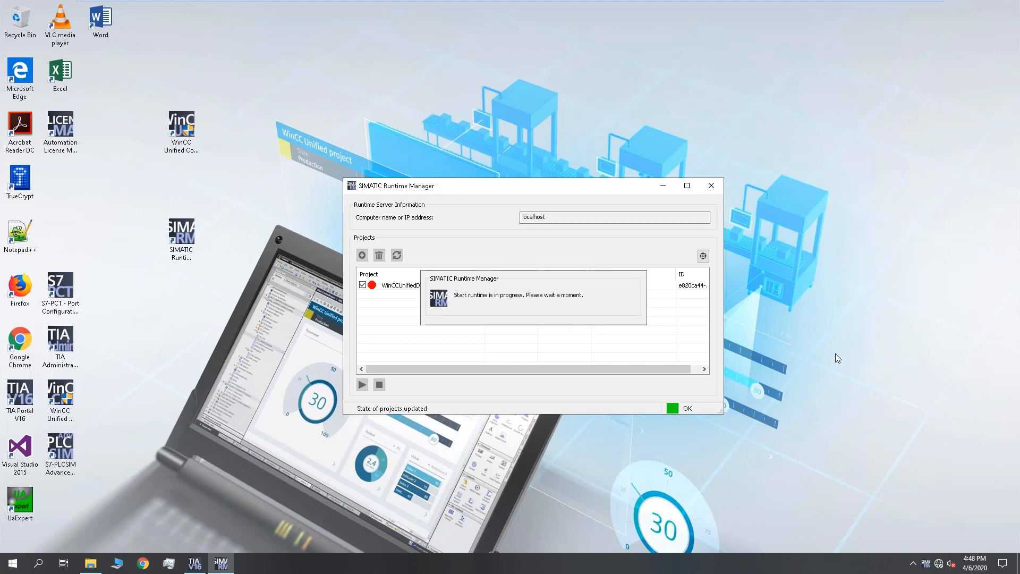
# Step: Switch to Chrome, open the WinCC Unified runtime at winccunified/WebRH and sign in with the saved administrator username and password
pyautogui.click(143, 563)
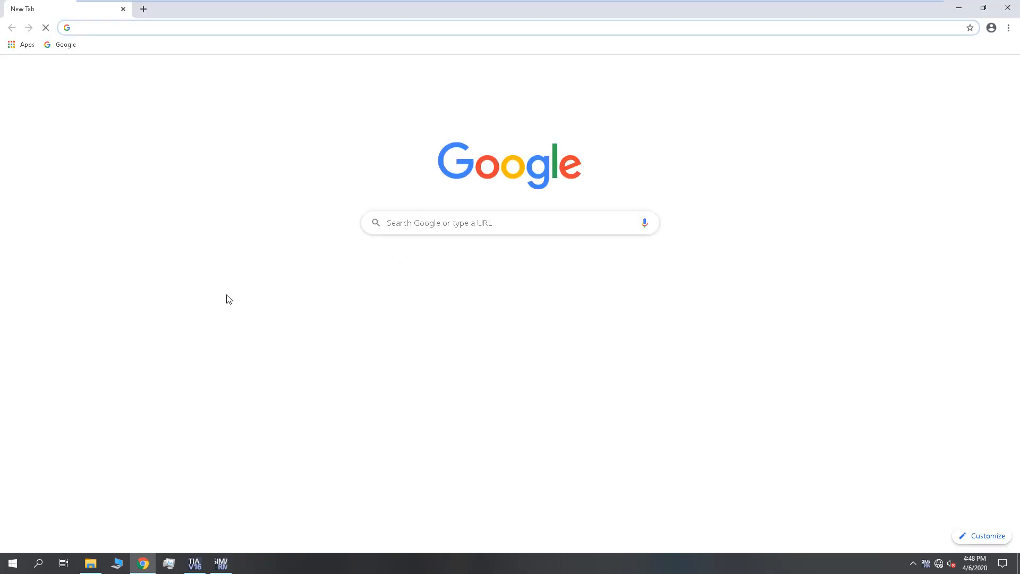
pyautogui.click(393, 289)
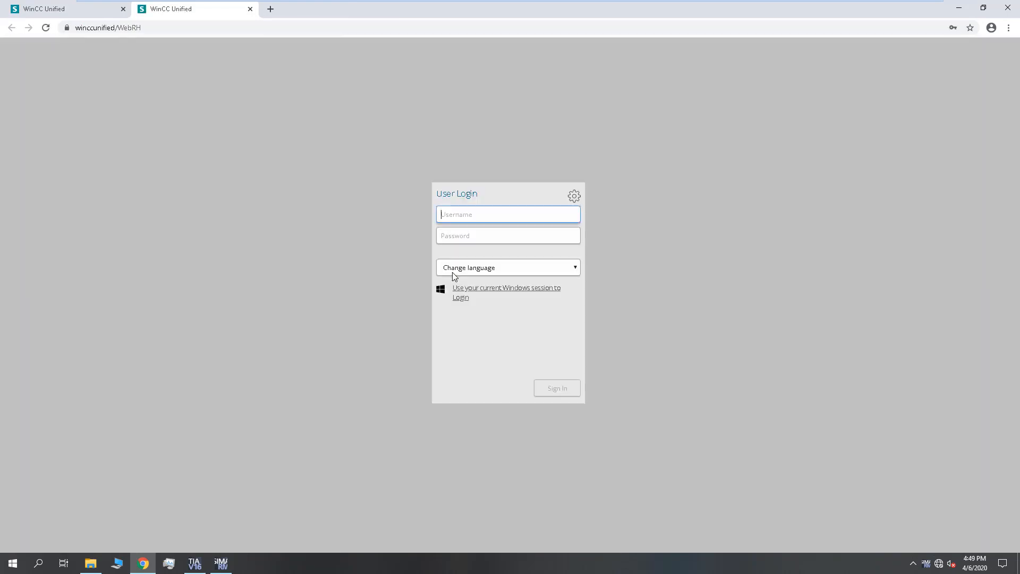
pyautogui.click(453, 235)
pyautogui.click(453, 265)
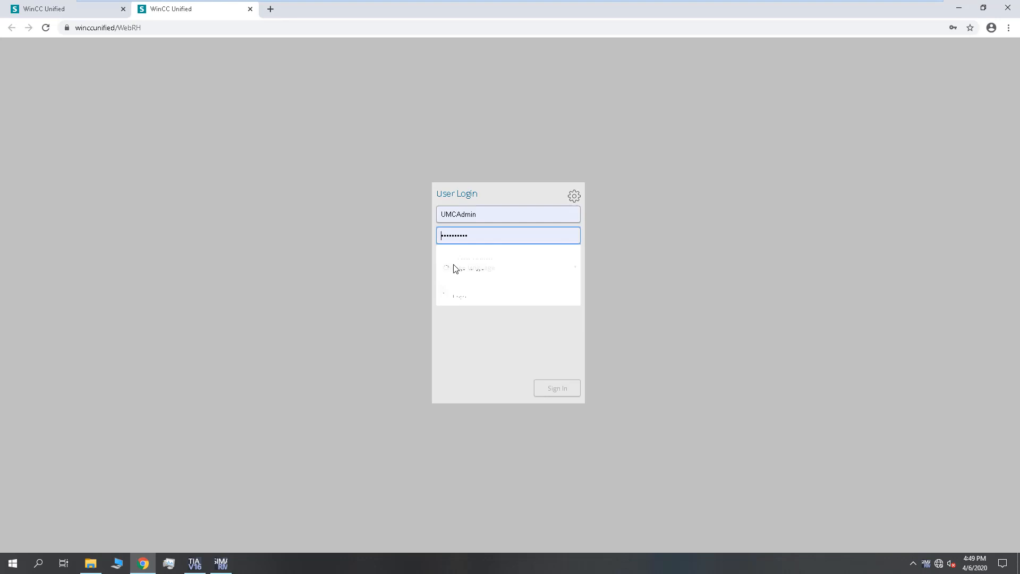
pyautogui.click(555, 389)
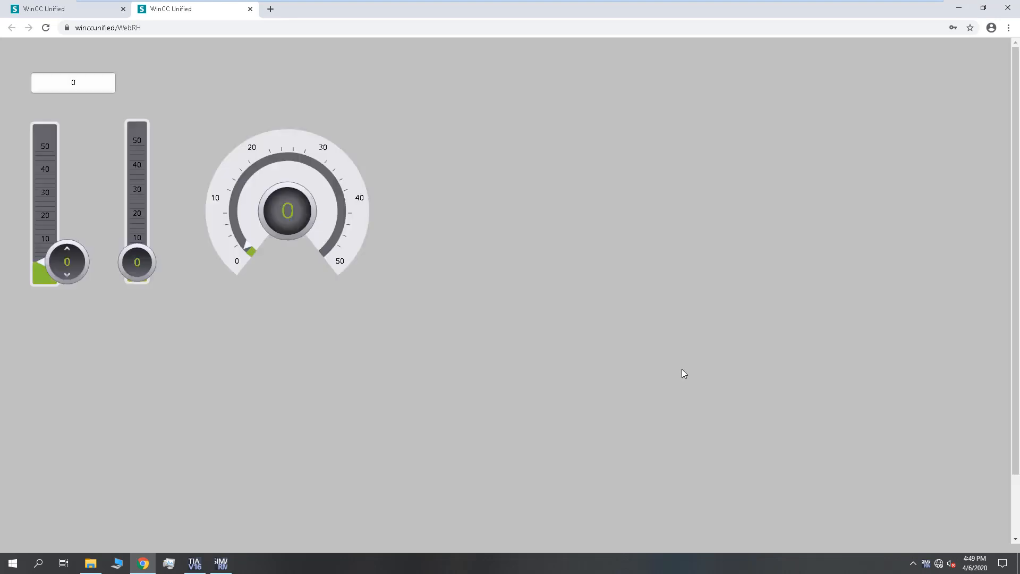
# Step: Test the running screen by moving the adjustable slider to 32 and on to 40
pyautogui.moveTo(62, 256); pyautogui.dragTo(59, 182)
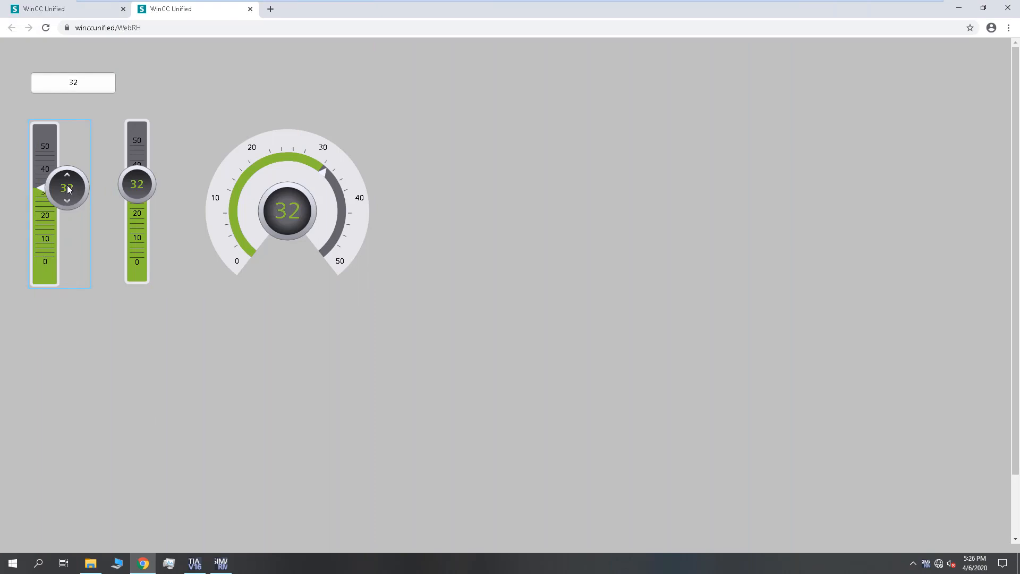
pyautogui.moveTo(68, 189); pyautogui.dragTo(68, 170)
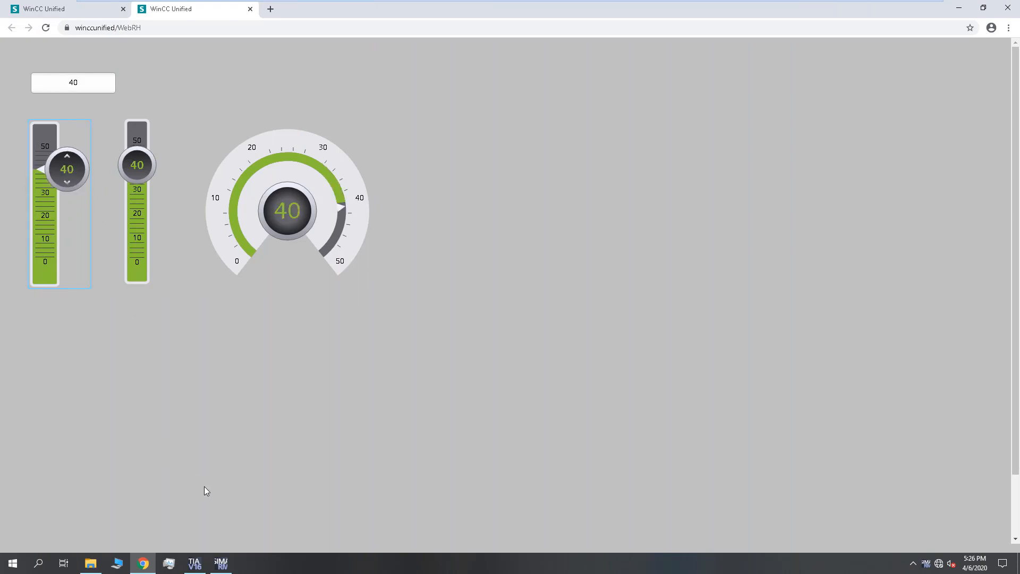
# Step: Switch to TIA Portal, place an ellipse above the gauge on StartScreen and set its background color to red (255, 0, 0)
pyautogui.click(194, 564)
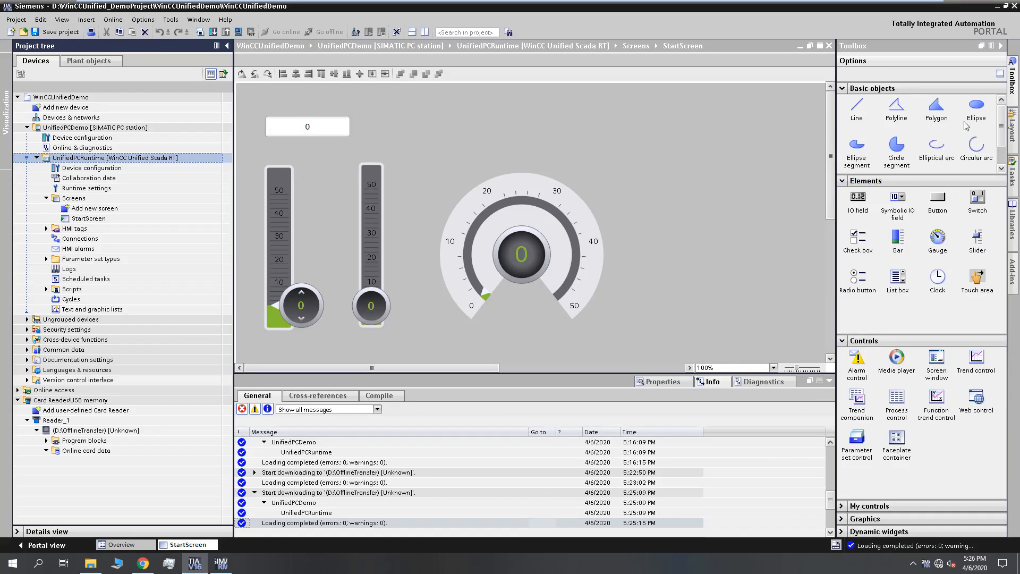
pyautogui.moveTo(980, 109); pyautogui.dragTo(542, 156)
pyautogui.click(663, 382)
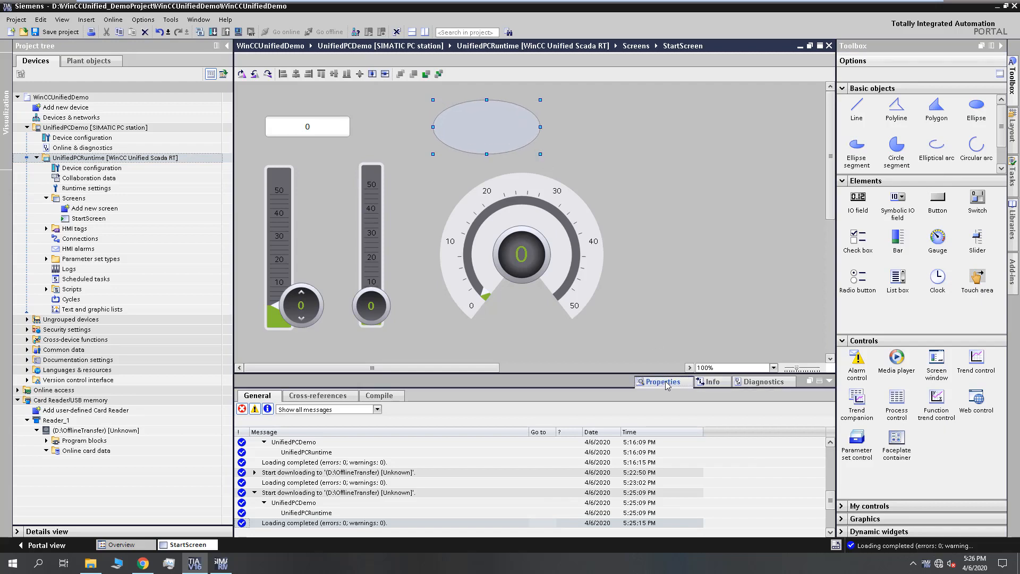
pyautogui.click(450, 470)
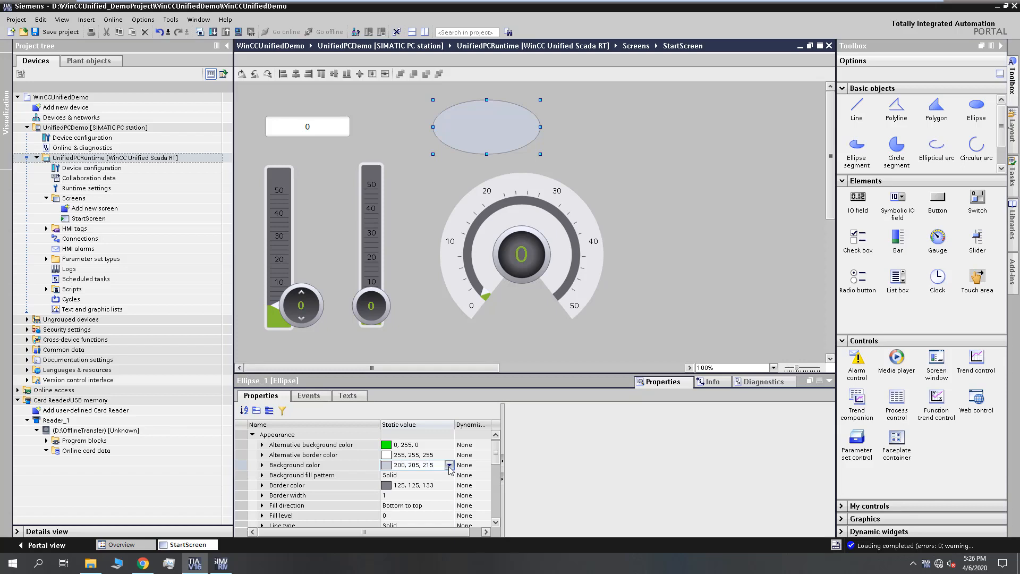
pyautogui.click(449, 466)
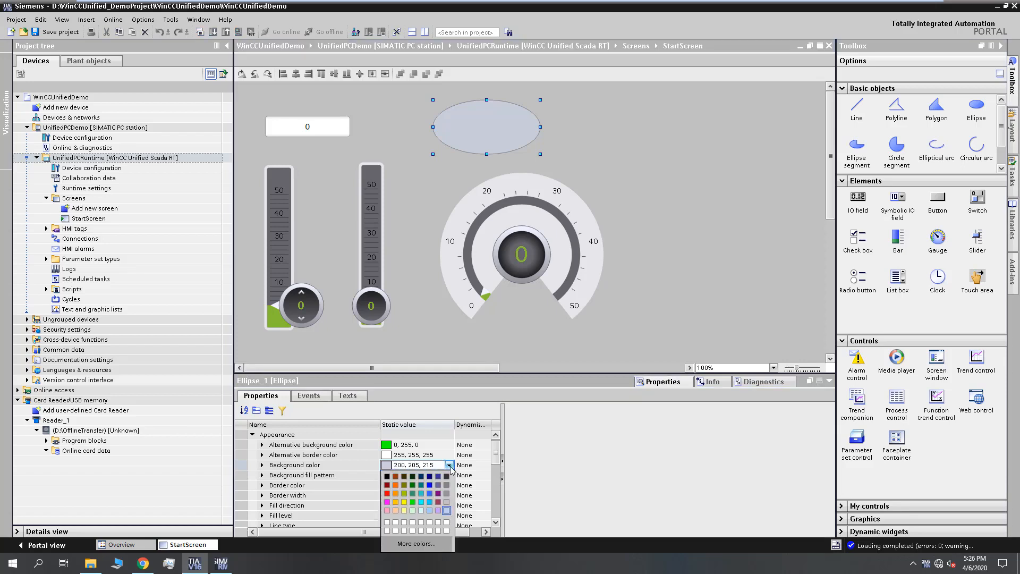
pyautogui.click(390, 499)
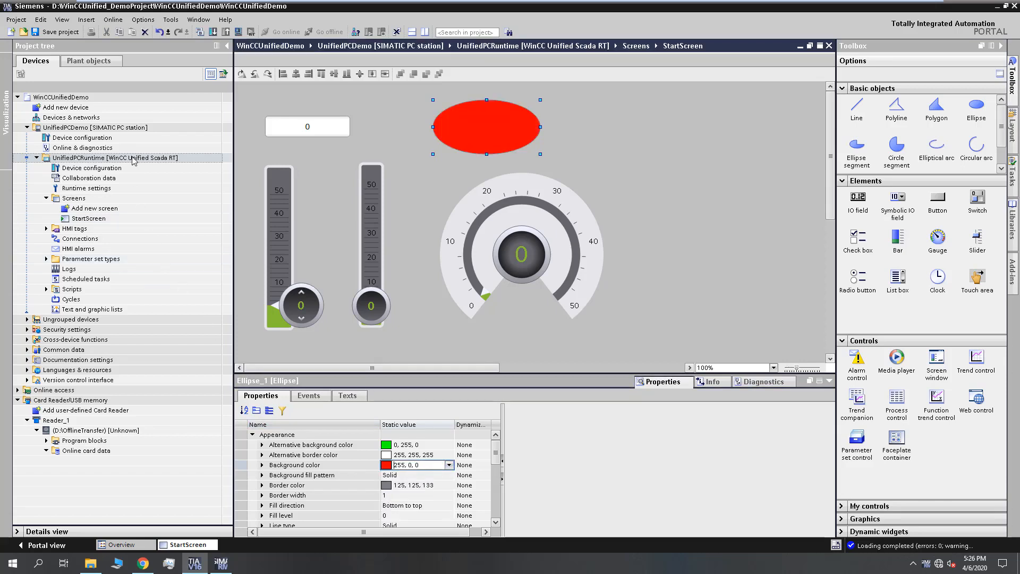
# Step: Load the UnifiedPCRuntime device onto the D:\OfflineTransfer card of Reader_1 as a Delta download
pyautogui.click(178, 159)
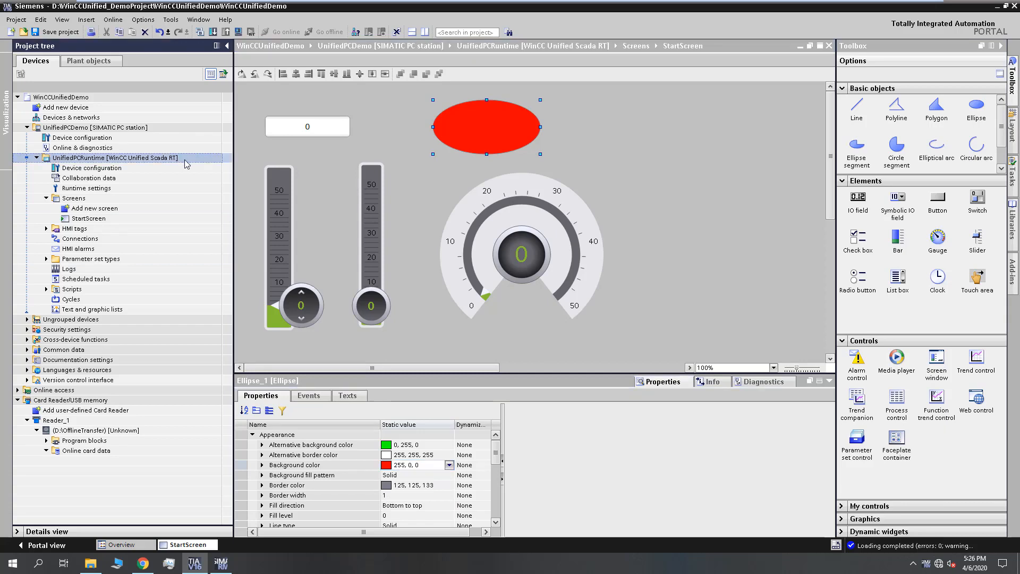
pyautogui.moveTo(186, 164); pyautogui.dragTo(141, 432)
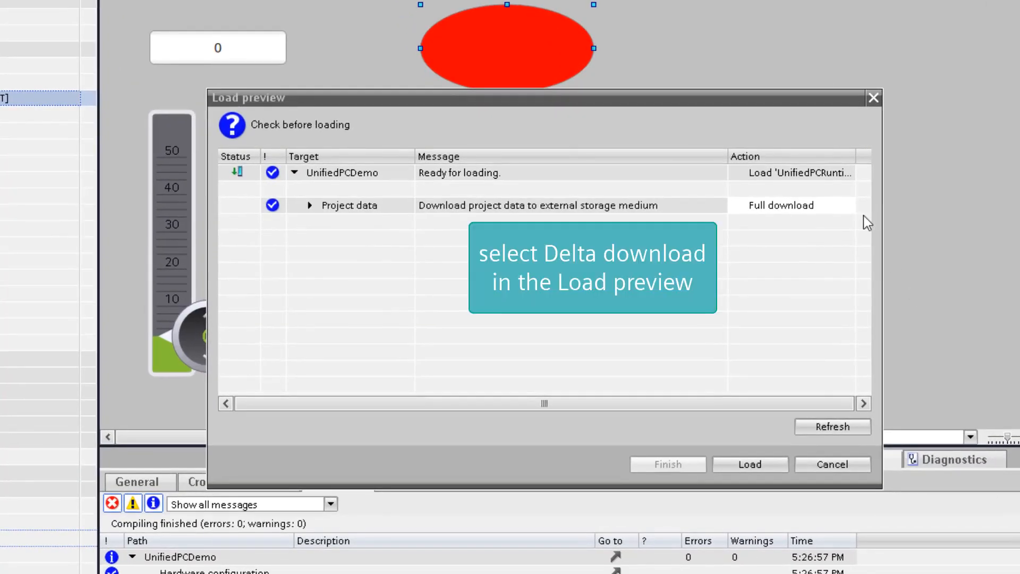
pyautogui.click(852, 209)
pyautogui.click(853, 209)
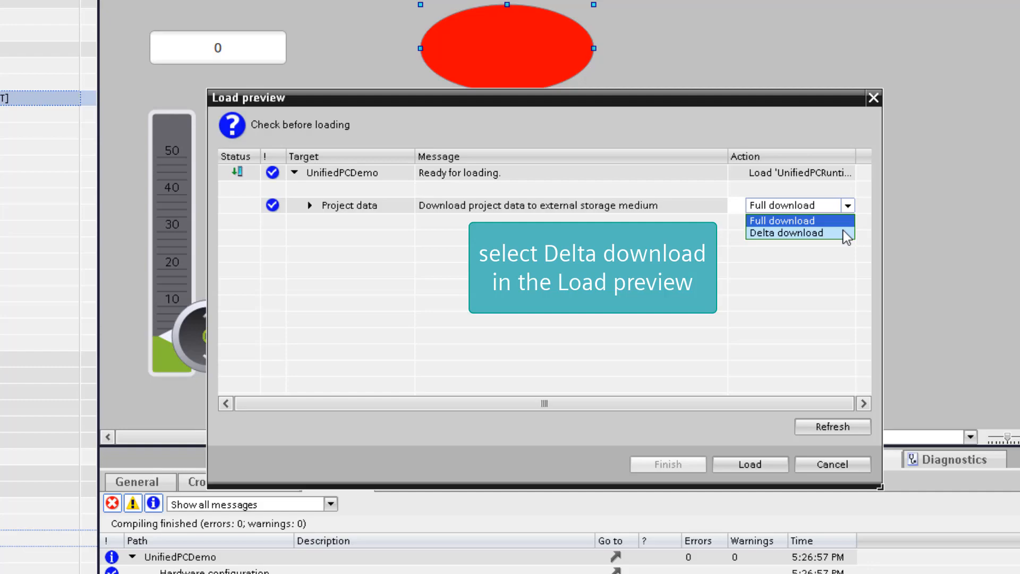
pyautogui.click(846, 234)
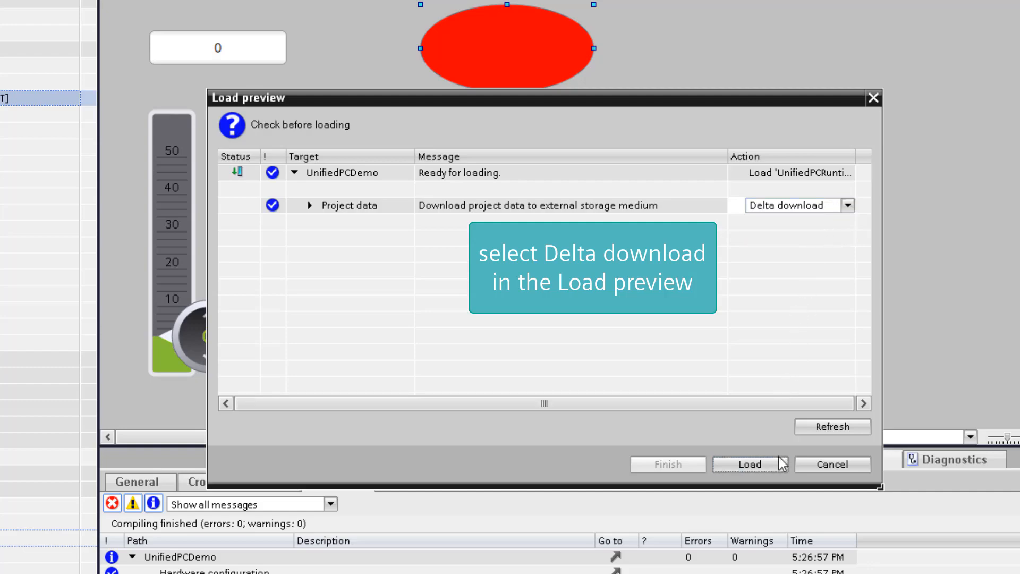
pyautogui.click(749, 464)
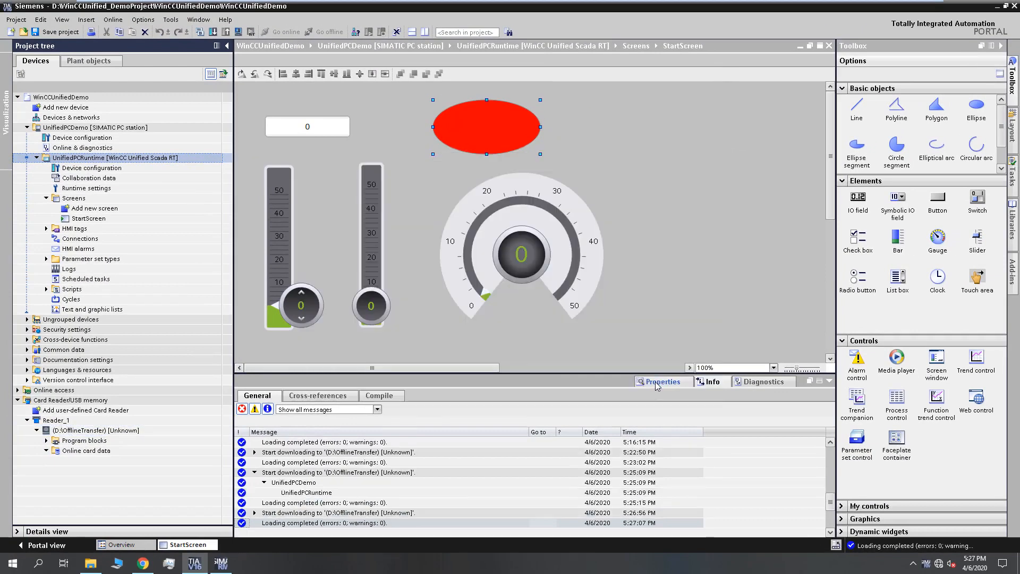
# Step: Switch to SIMATIC Runtime Manager and add the project from UnifiedPCRuntime[WinCCUnifiedDemo] - Delta 2020-04-06 - 15.27.06.zip in D:\OfflineTransfer\Simatic.HMI\RT_Projects
pyautogui.click(996, 6)
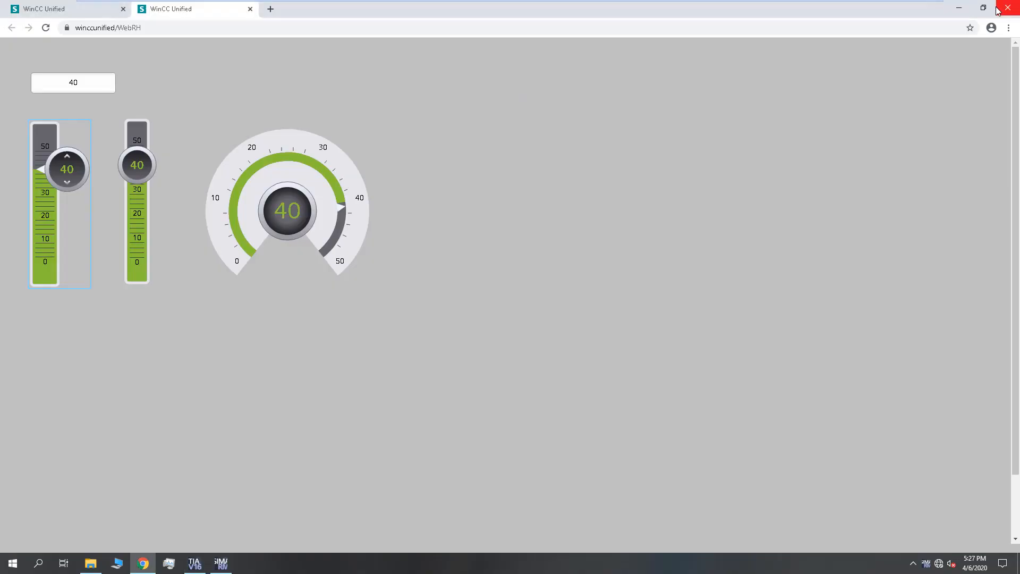
pyautogui.click(958, 8)
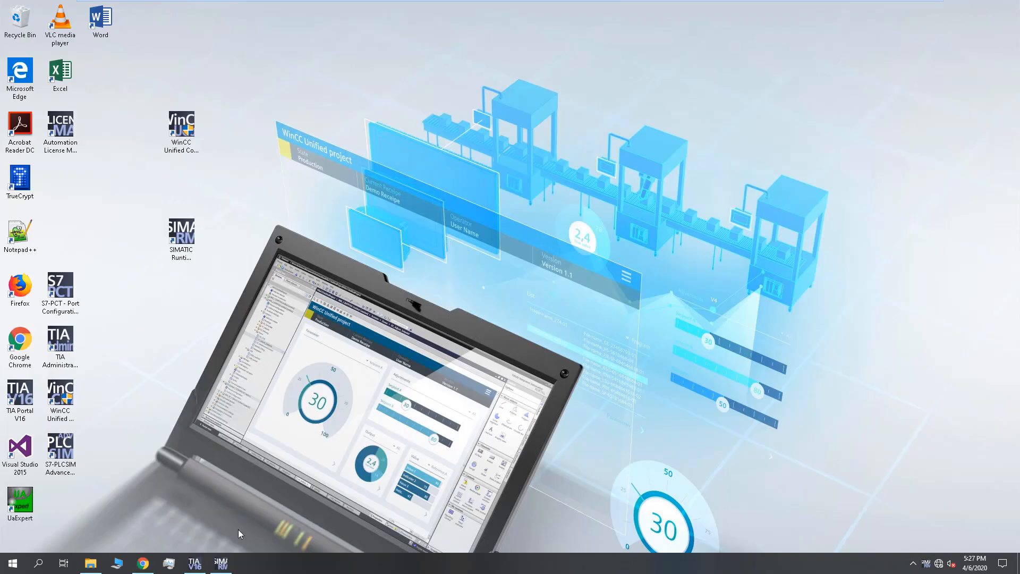
pyautogui.click(222, 564)
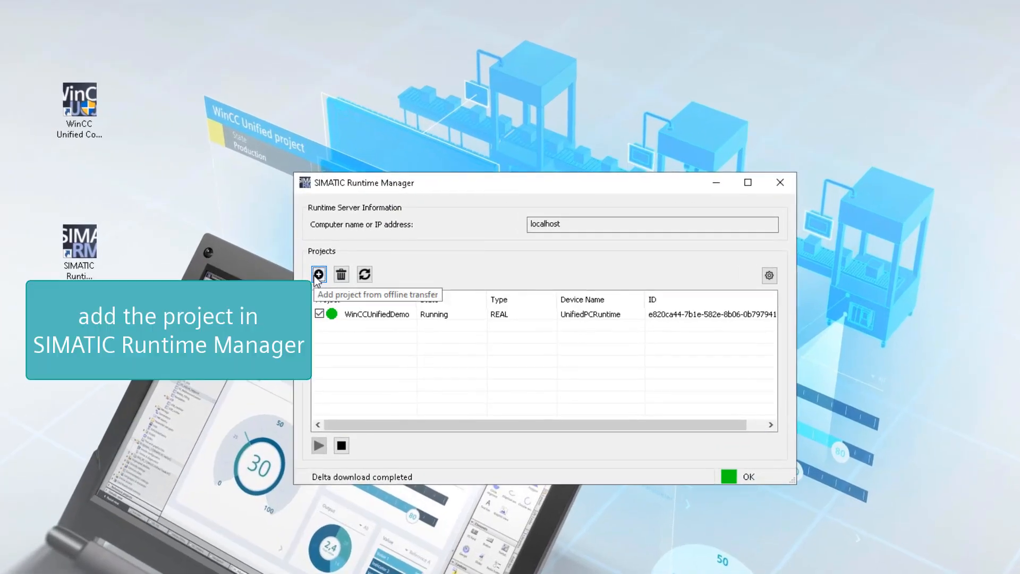
pyautogui.click(362, 256)
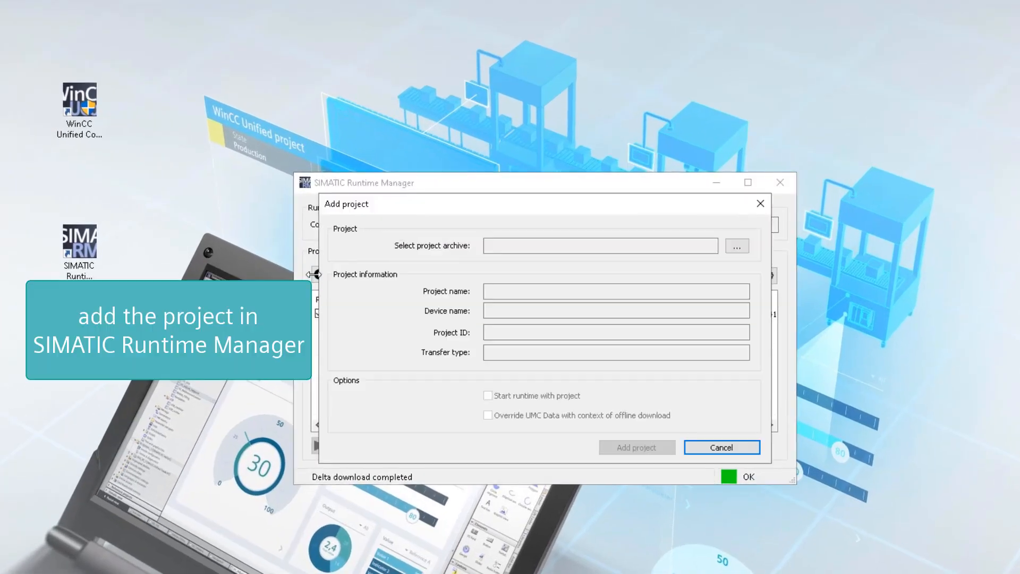
pyautogui.click(737, 246)
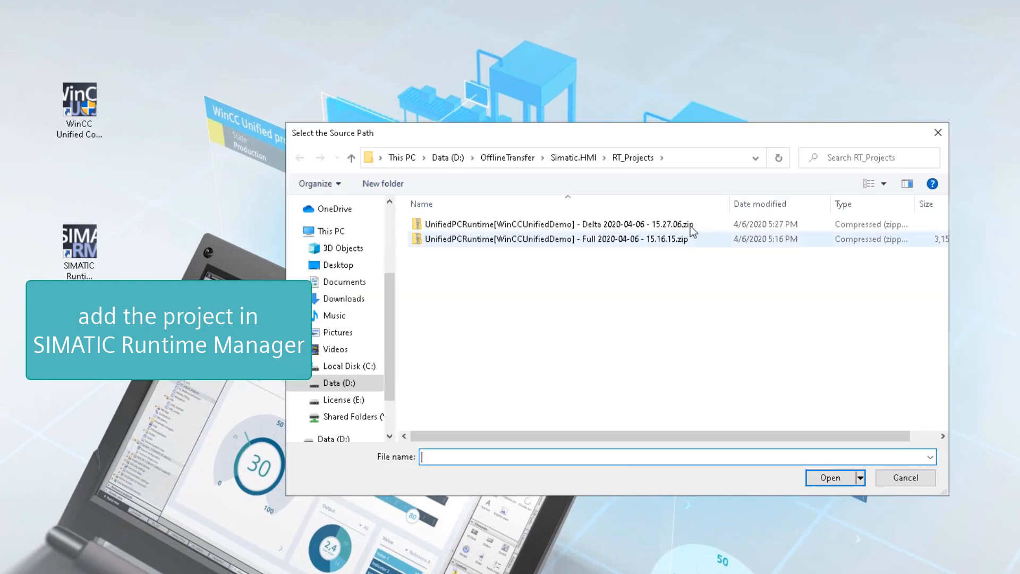
pyautogui.click(500, 225)
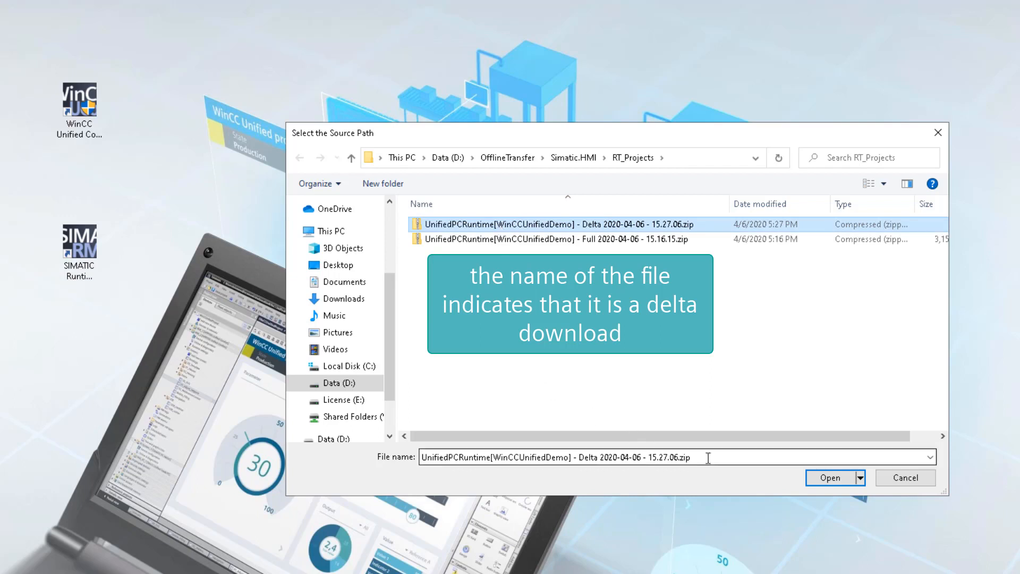
pyautogui.click(840, 482)
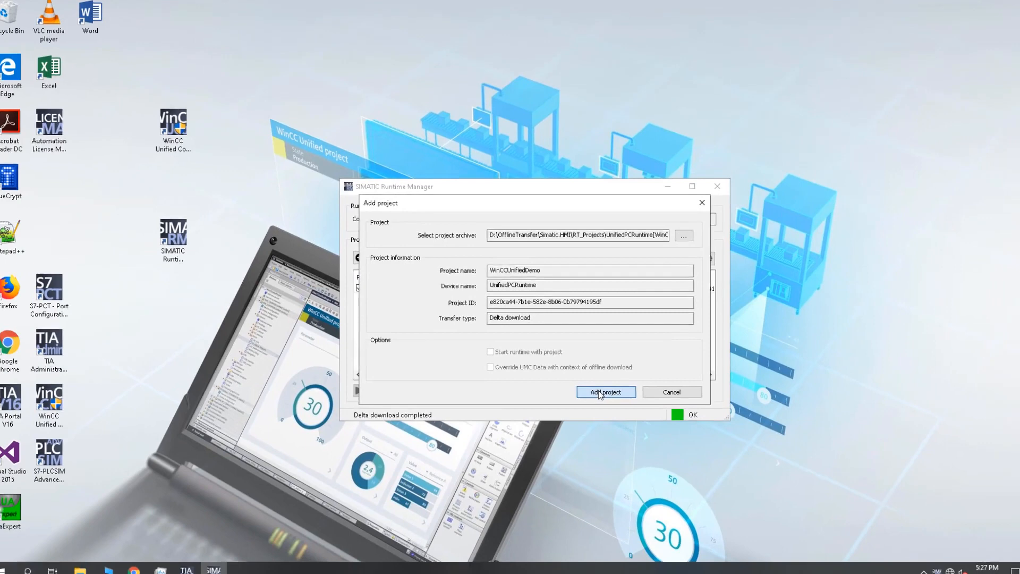
pyautogui.click(599, 392)
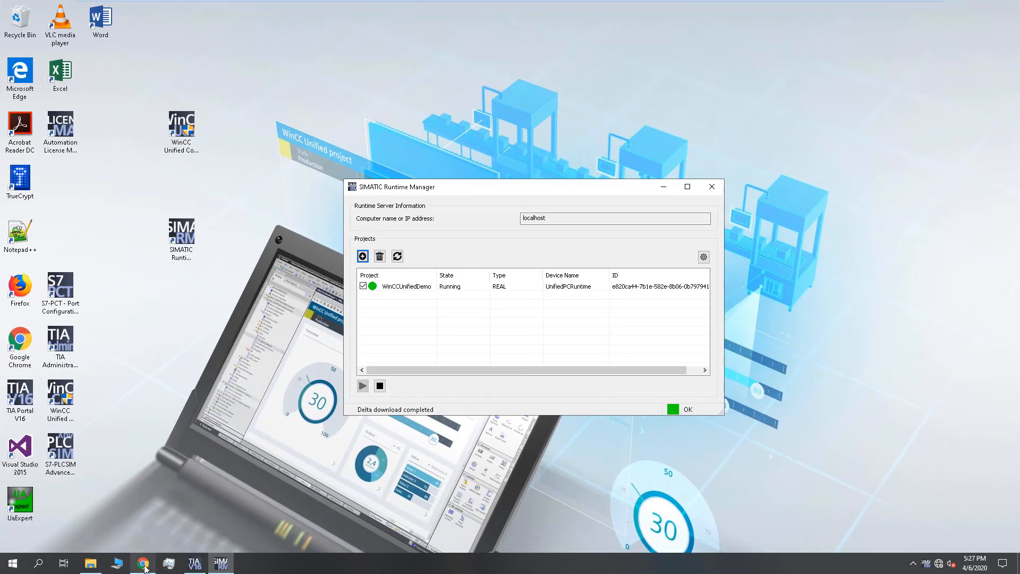
# Step: Switch back to Chrome, reload the WinCC Unified runtime page and set the adjustable slider to 5
pyautogui.click(120, 511)
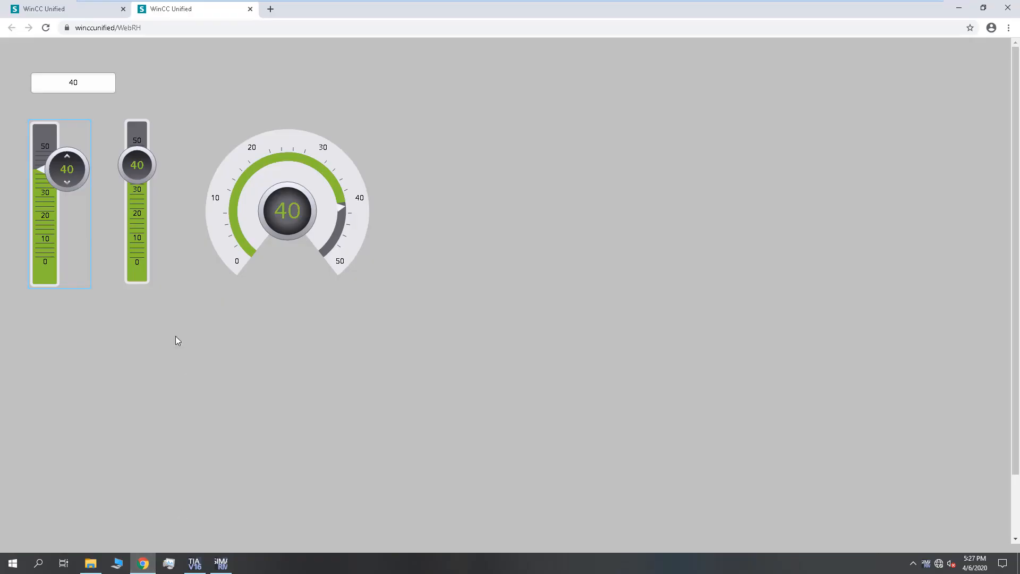
pyautogui.click(47, 31)
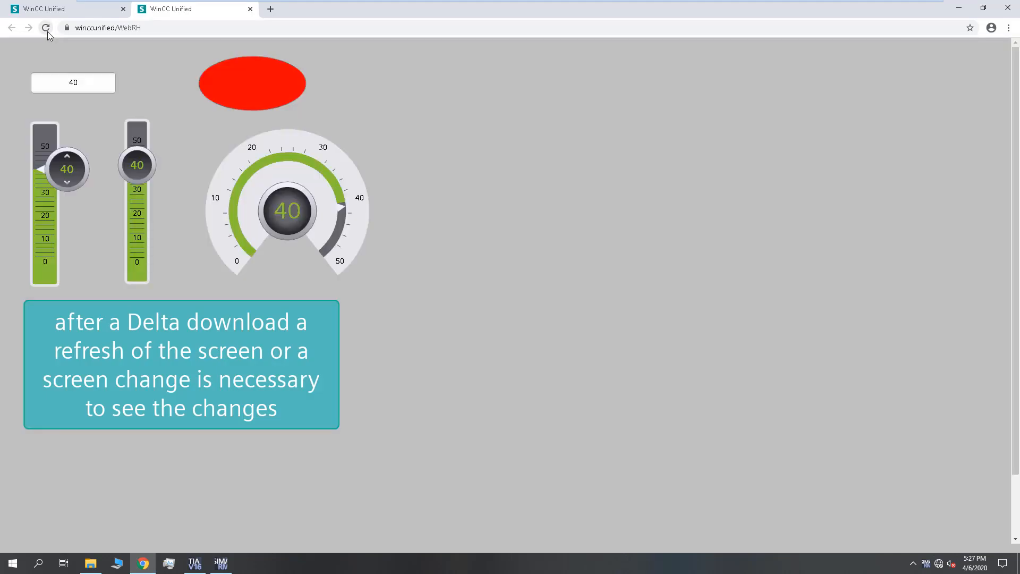
pyautogui.moveTo(67, 166); pyautogui.dragTo(70, 250)
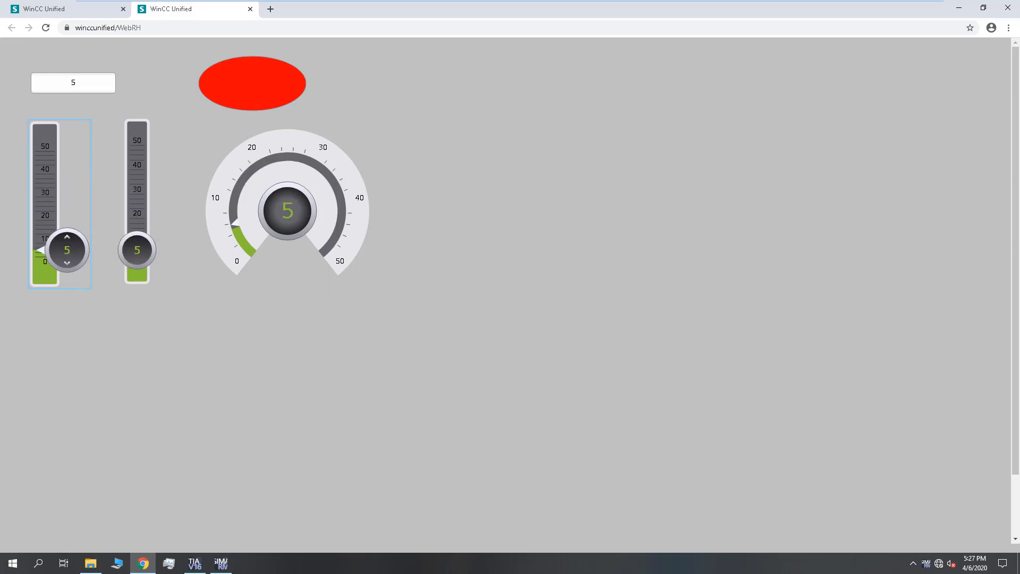